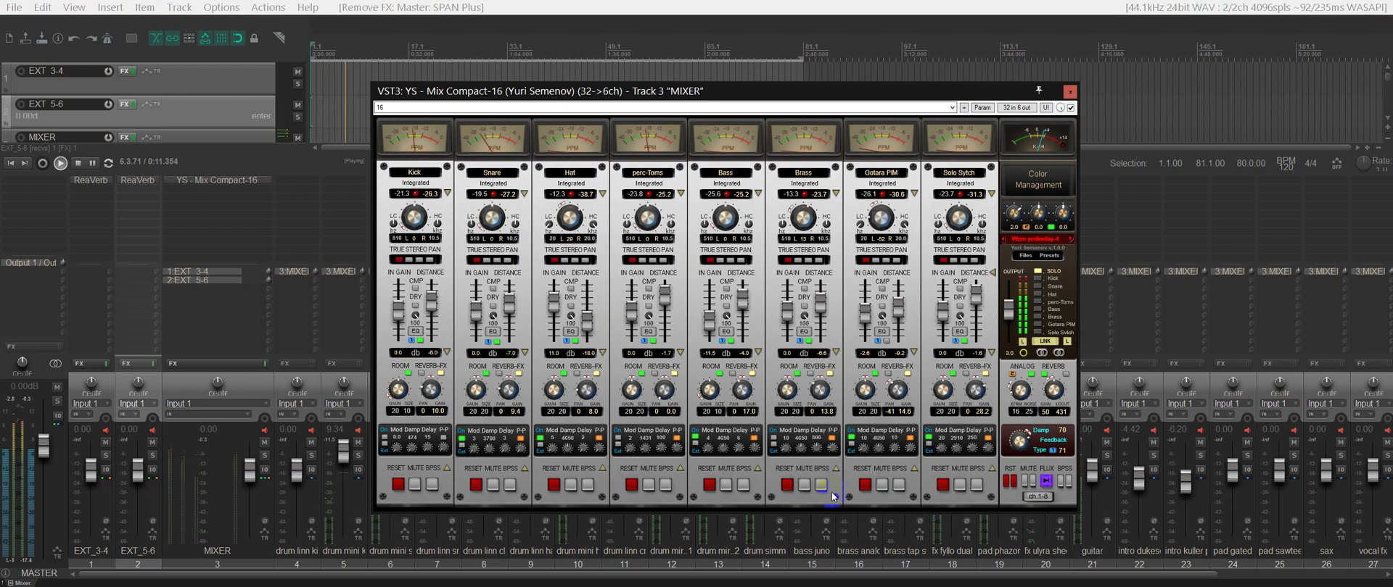
# - Show the channel EQ sections, switch the Gotara PIM channel's EQ on and off, and return to the room and reverb sections
pyautogui.click(801, 333)
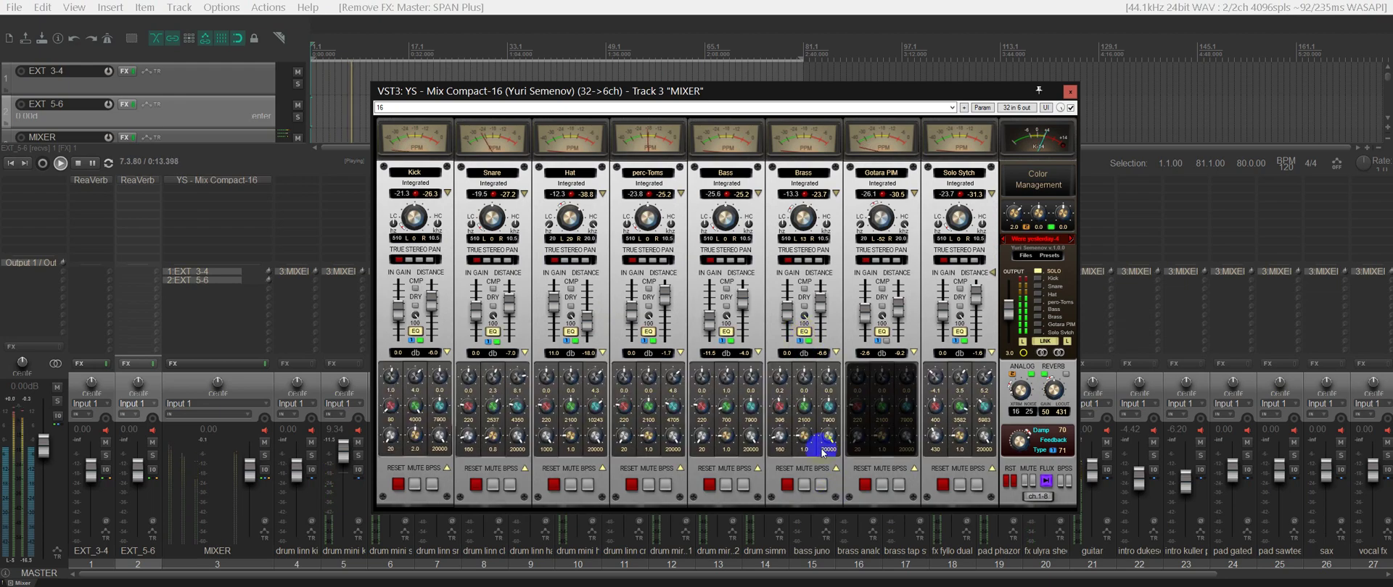
pyautogui.click(887, 340)
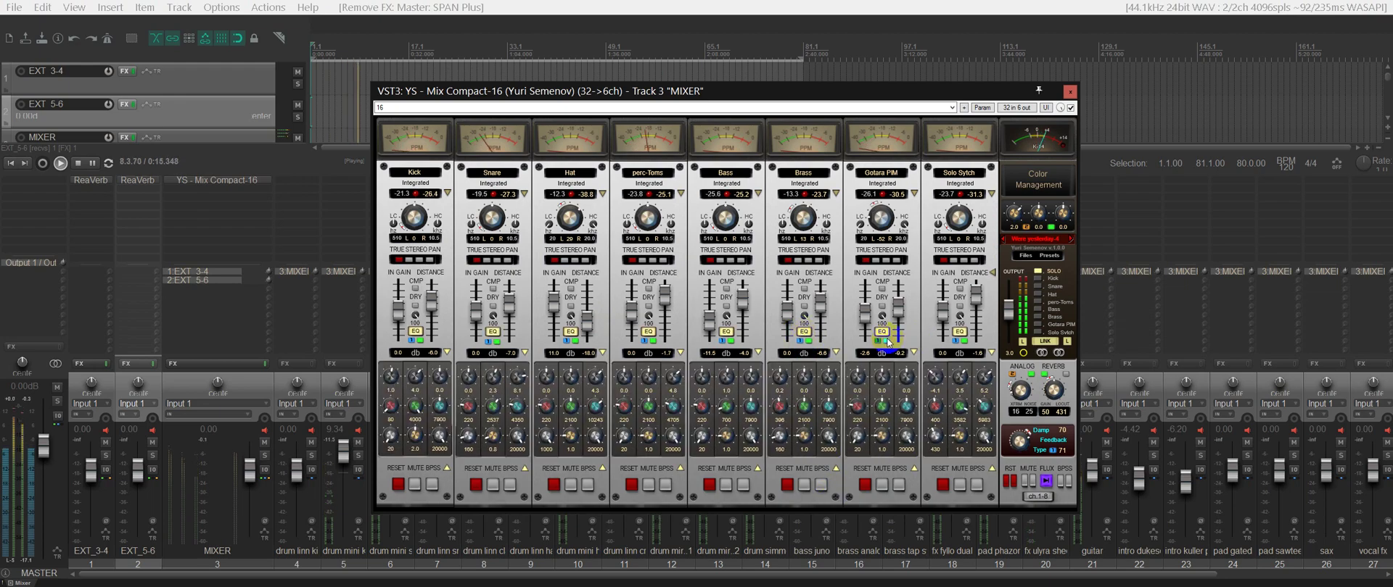
pyautogui.click(888, 341)
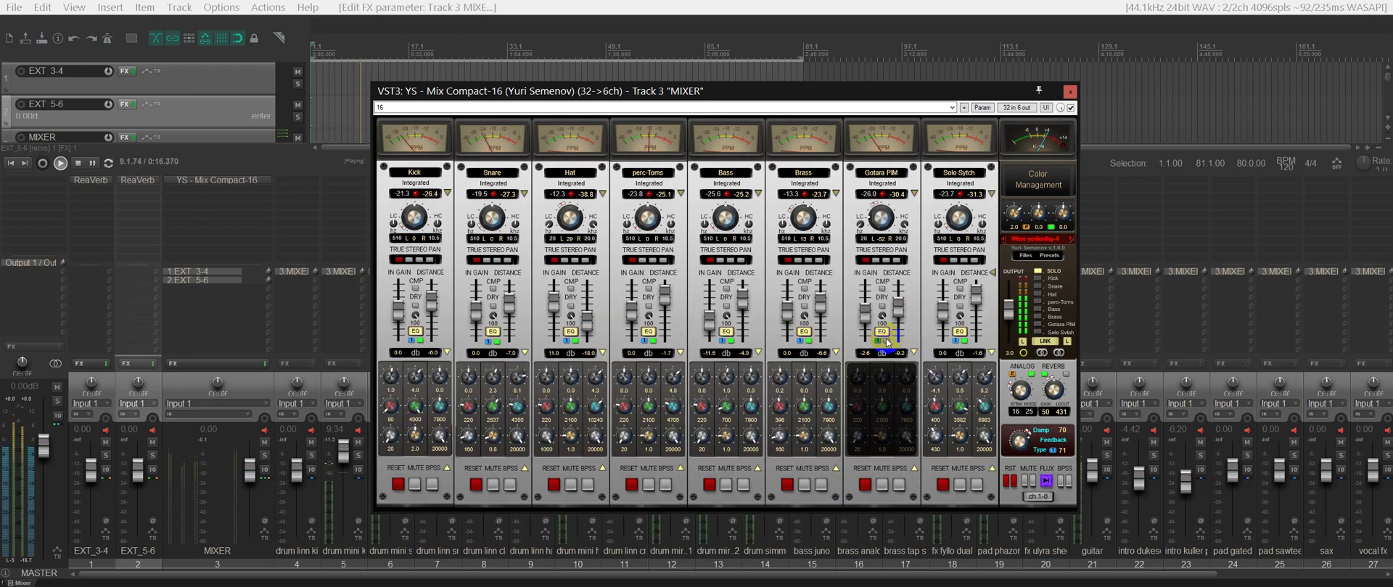
pyautogui.click(799, 342)
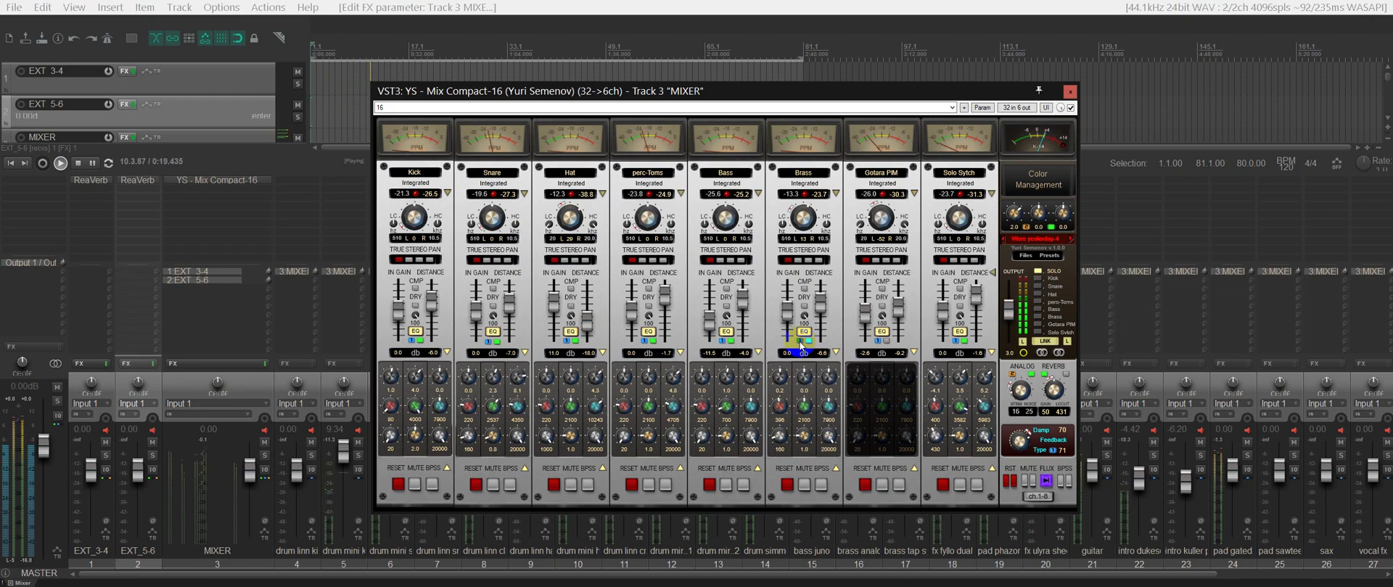
pyautogui.click(804, 334)
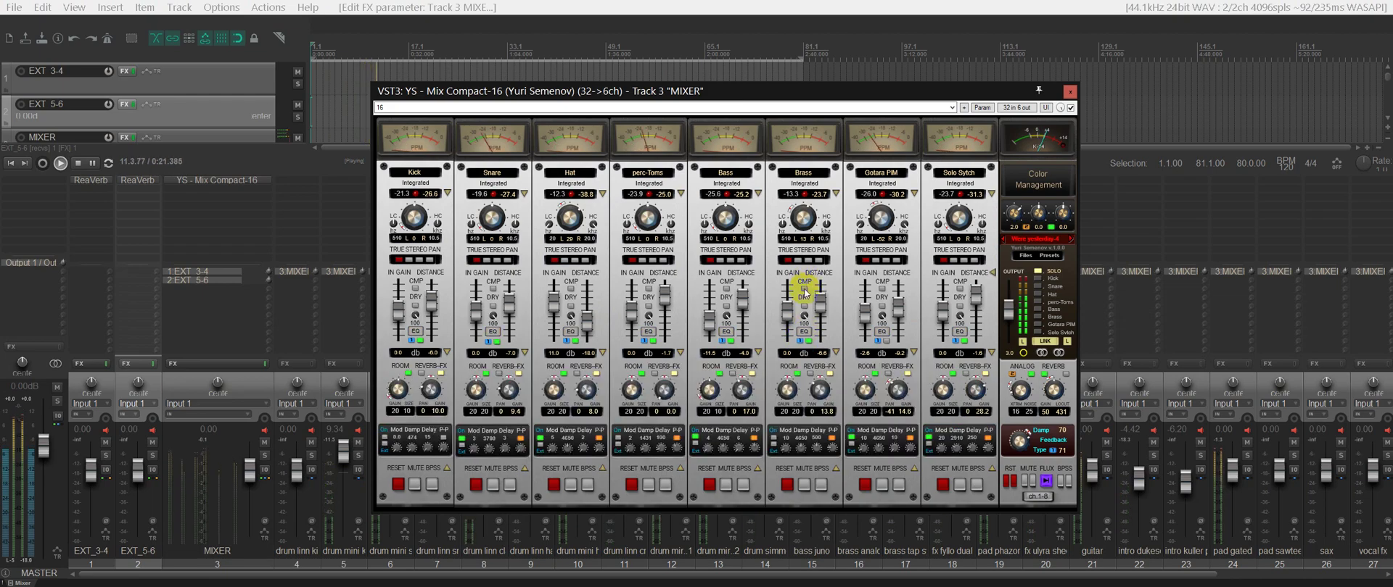
# - Switch the Brass channel's Haas delay on and back off
pyautogui.click(787, 261)
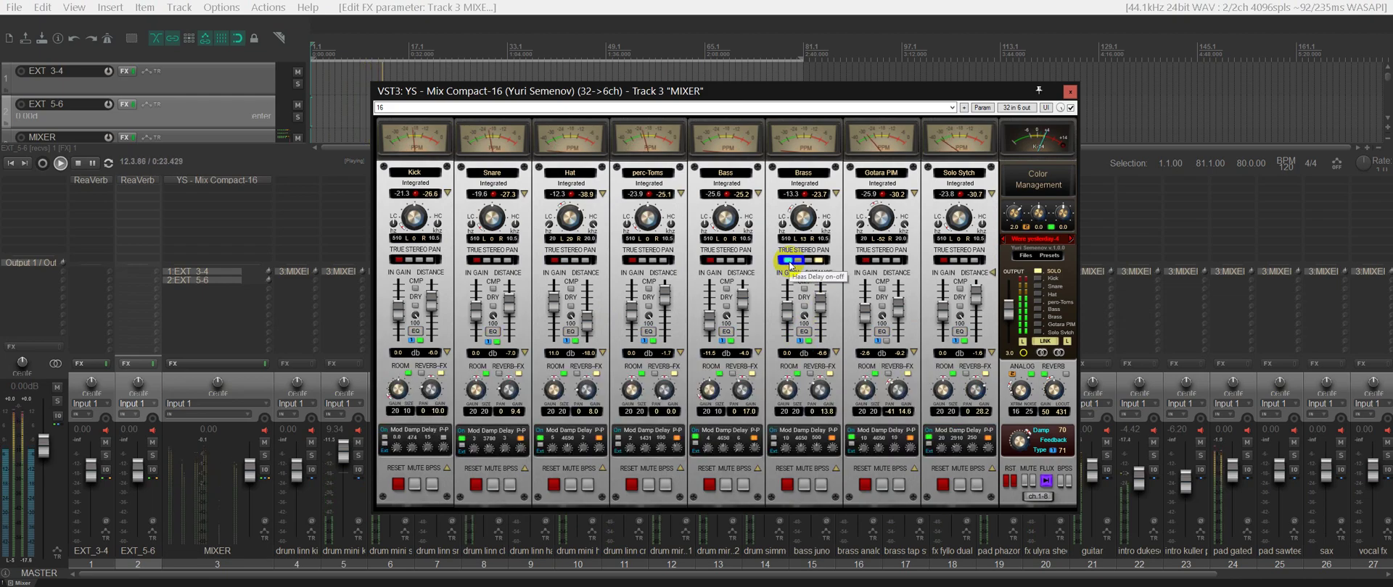
pyautogui.click(789, 261)
# - Show the channel compressor sections and toggle compression on the Brass channel off and back on
pyautogui.click(802, 290)
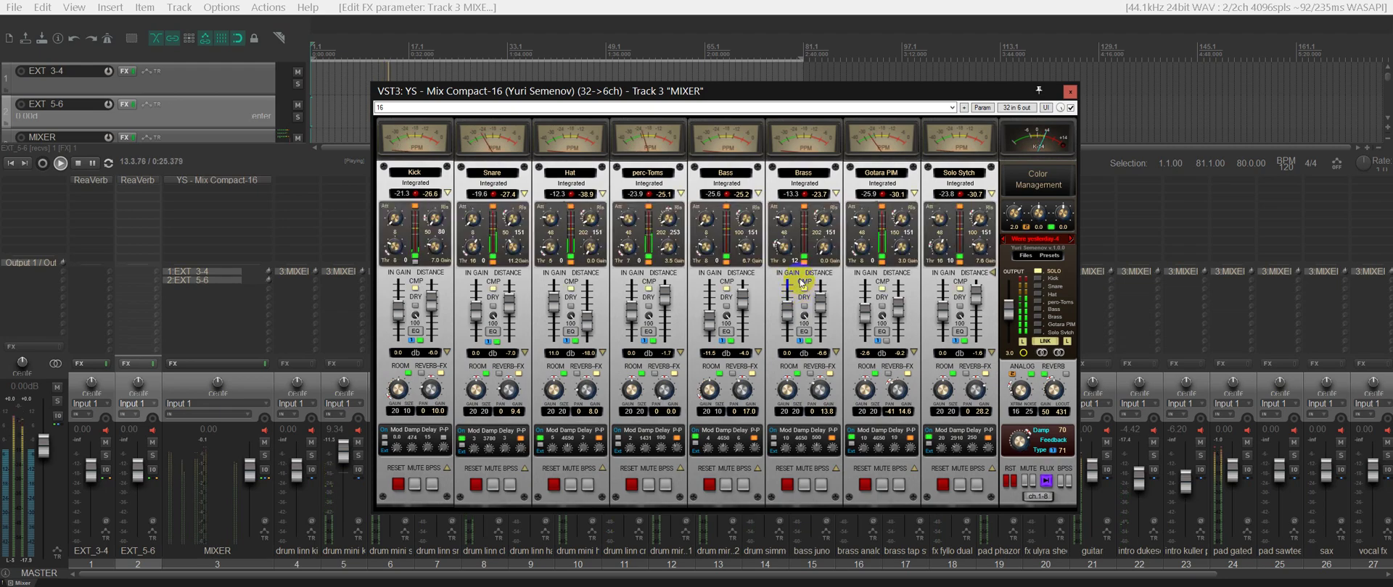
pyautogui.click(803, 258)
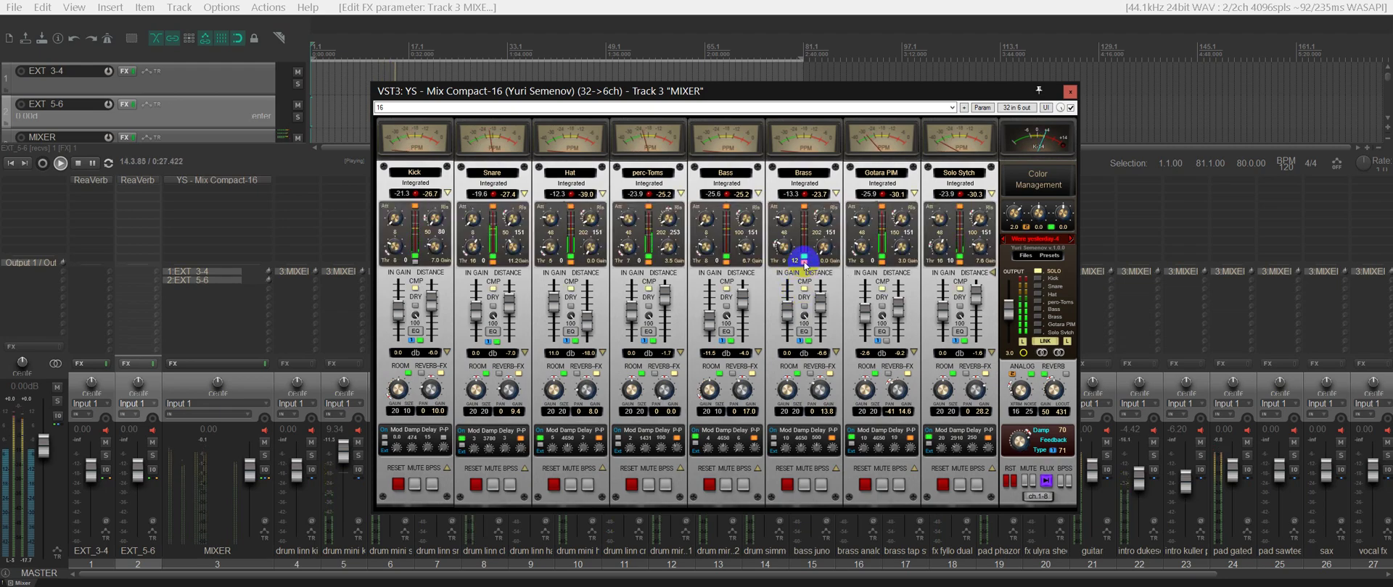
pyautogui.click(804, 259)
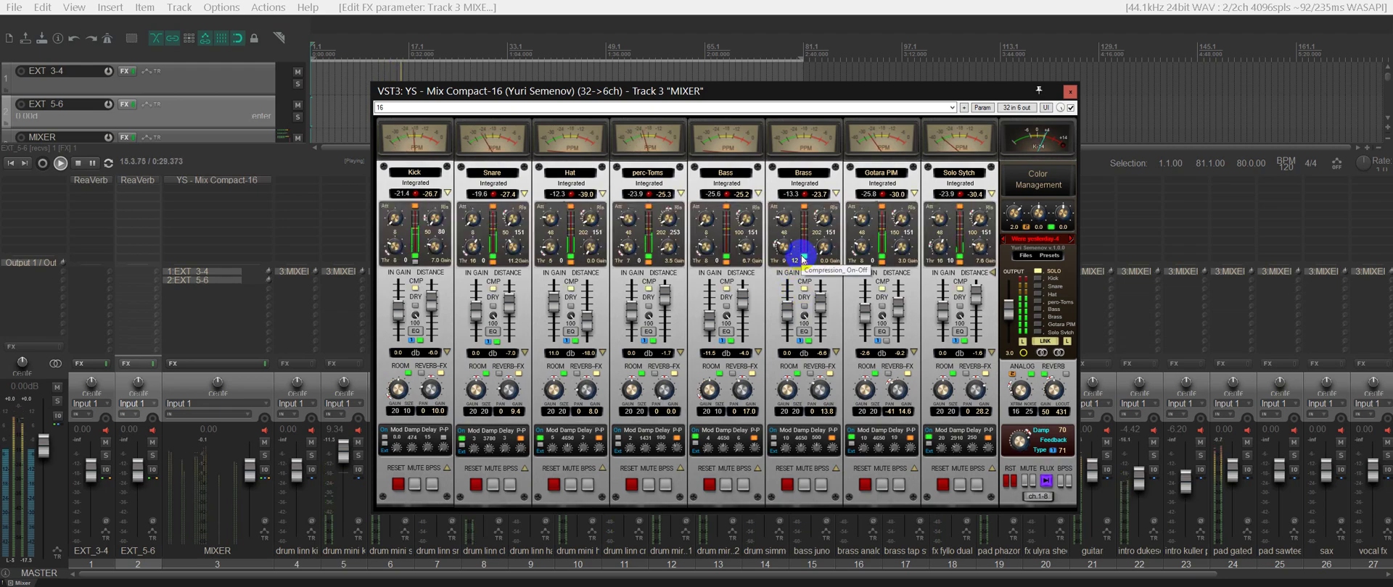
pyautogui.click(803, 208)
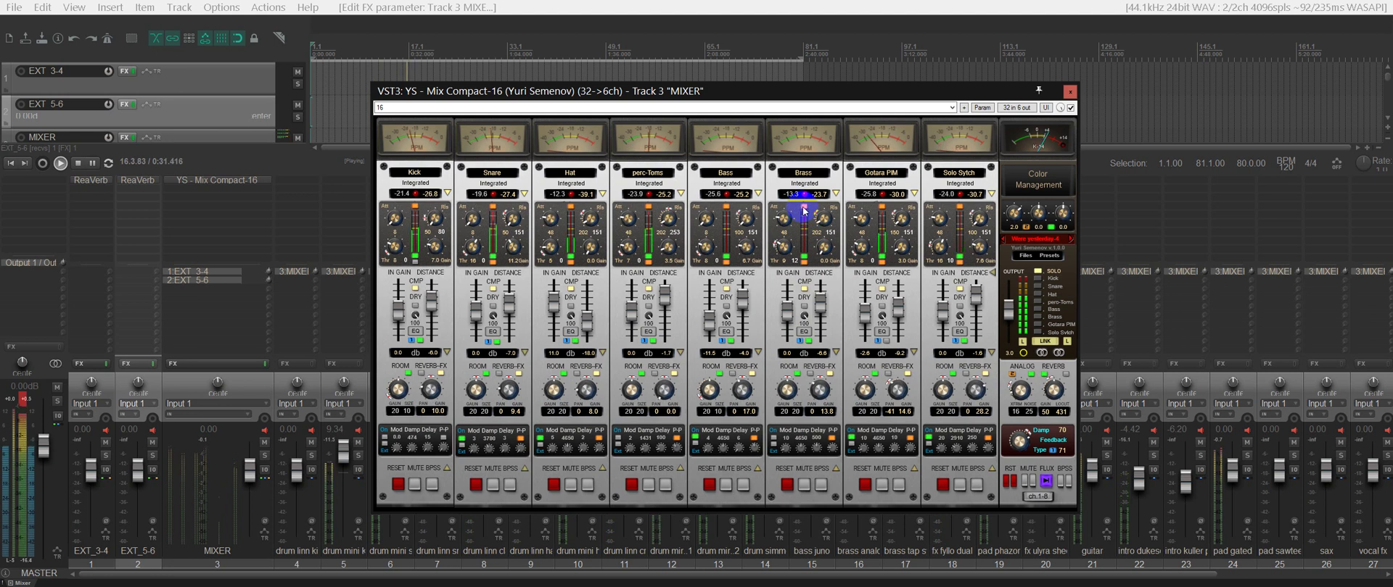
pyautogui.click(747, 254)
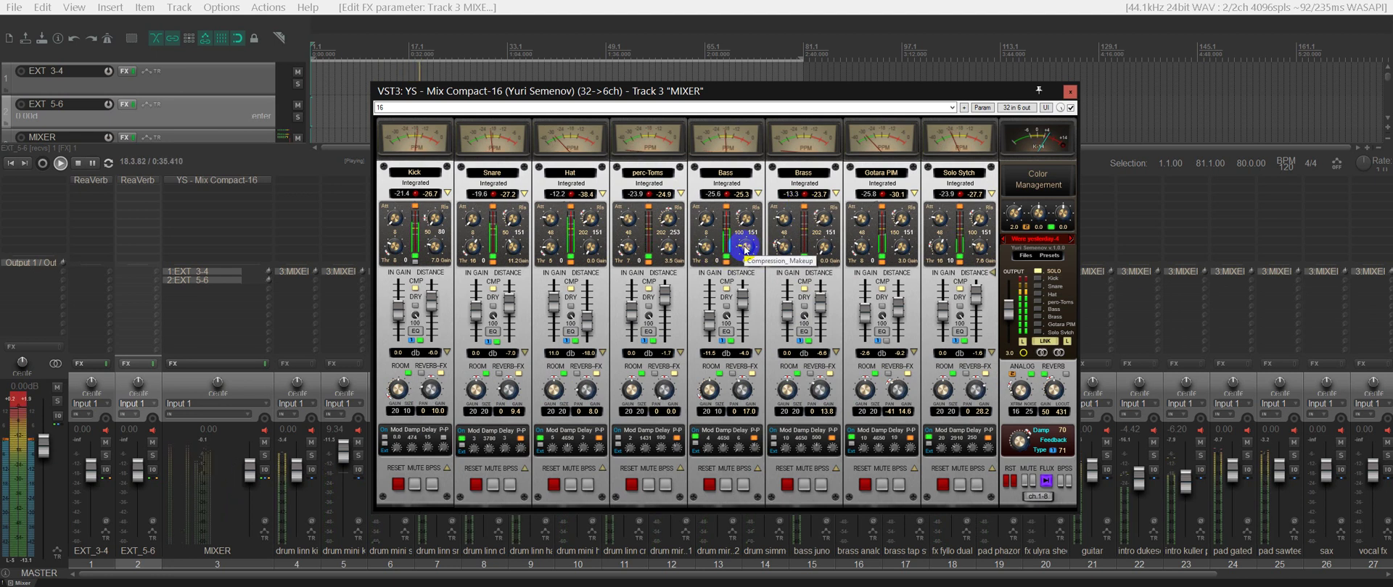
pyautogui.click(700, 253)
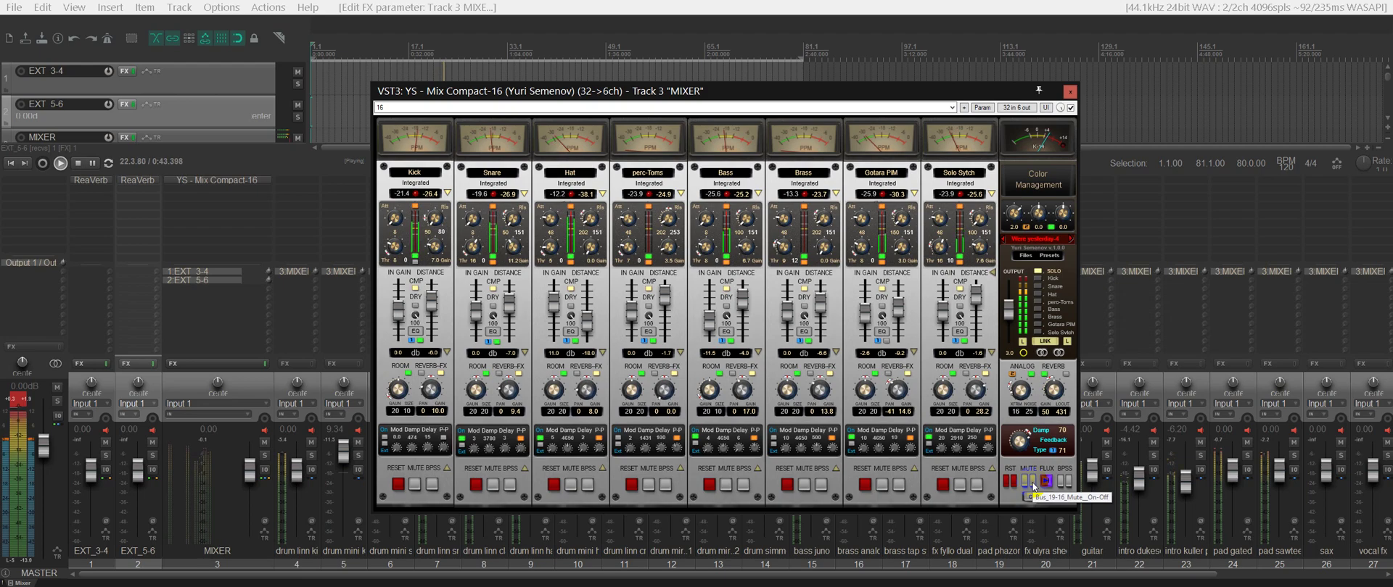
# - View channels 9-16 and return to channels 1-8, and switch the channel meters to LUFS and back to needles
pyautogui.click(1034, 497)
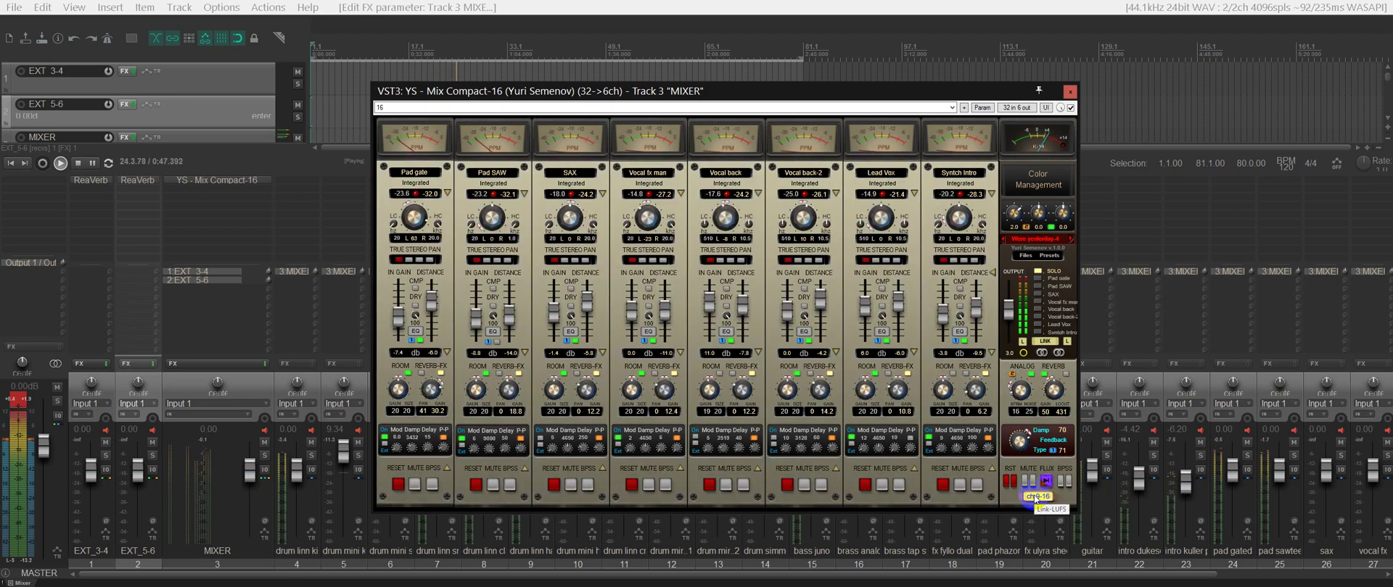
pyautogui.click(1035, 498)
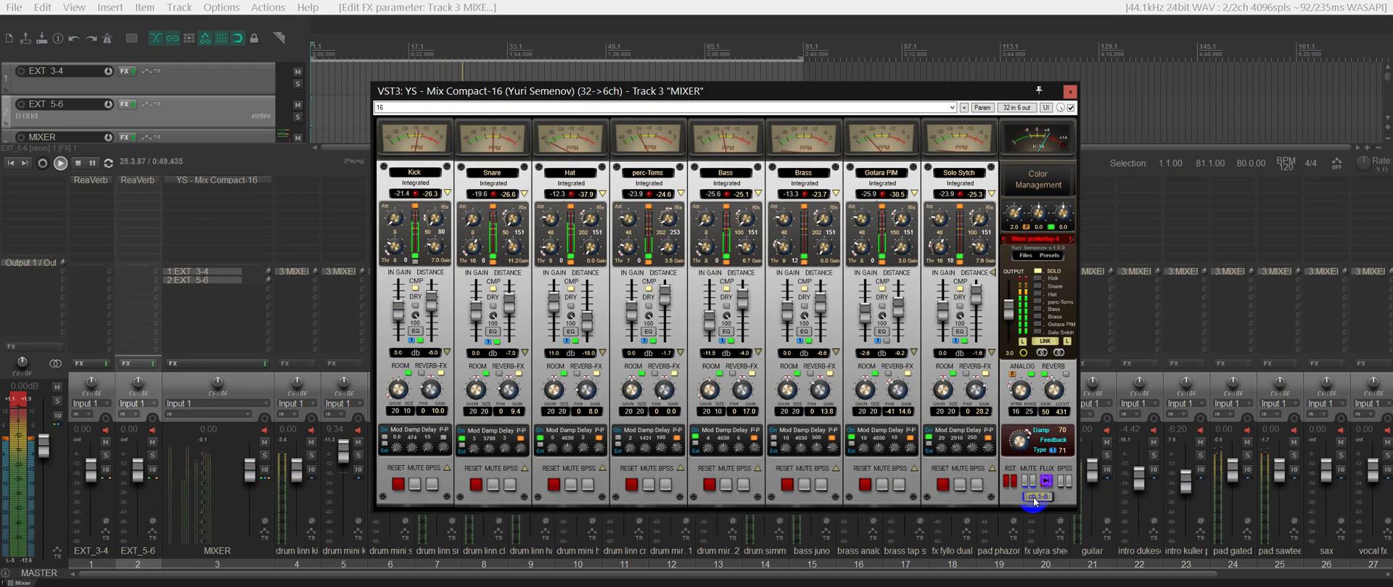
pyautogui.click(882, 131)
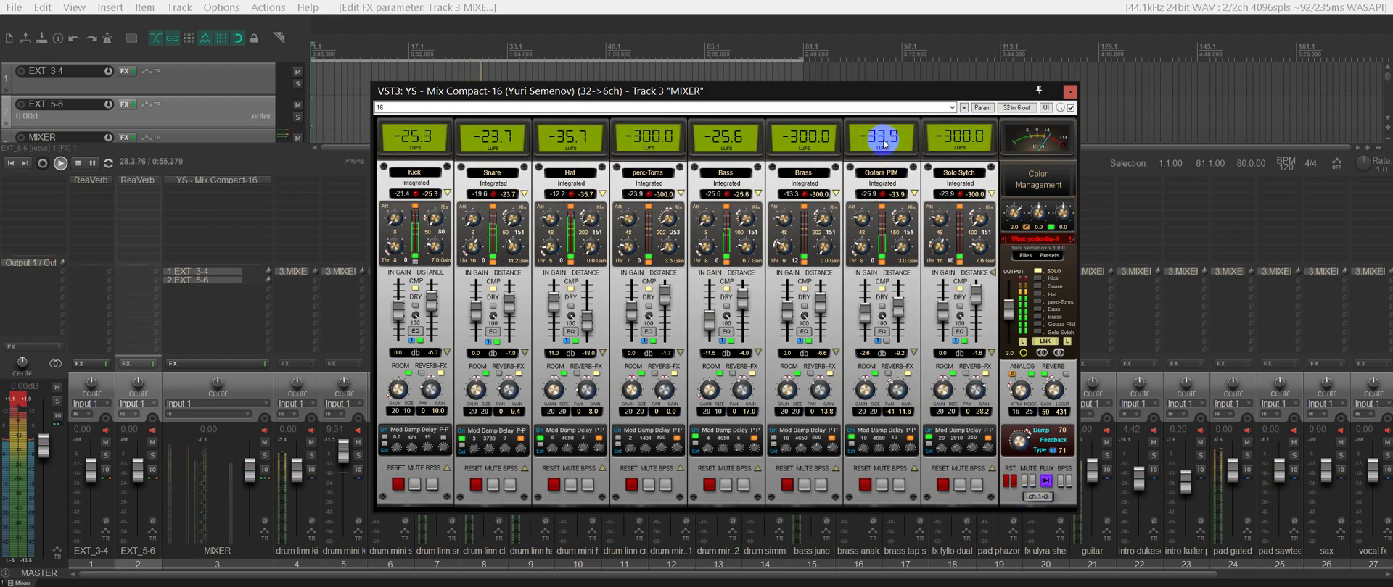
pyautogui.click(1039, 496)
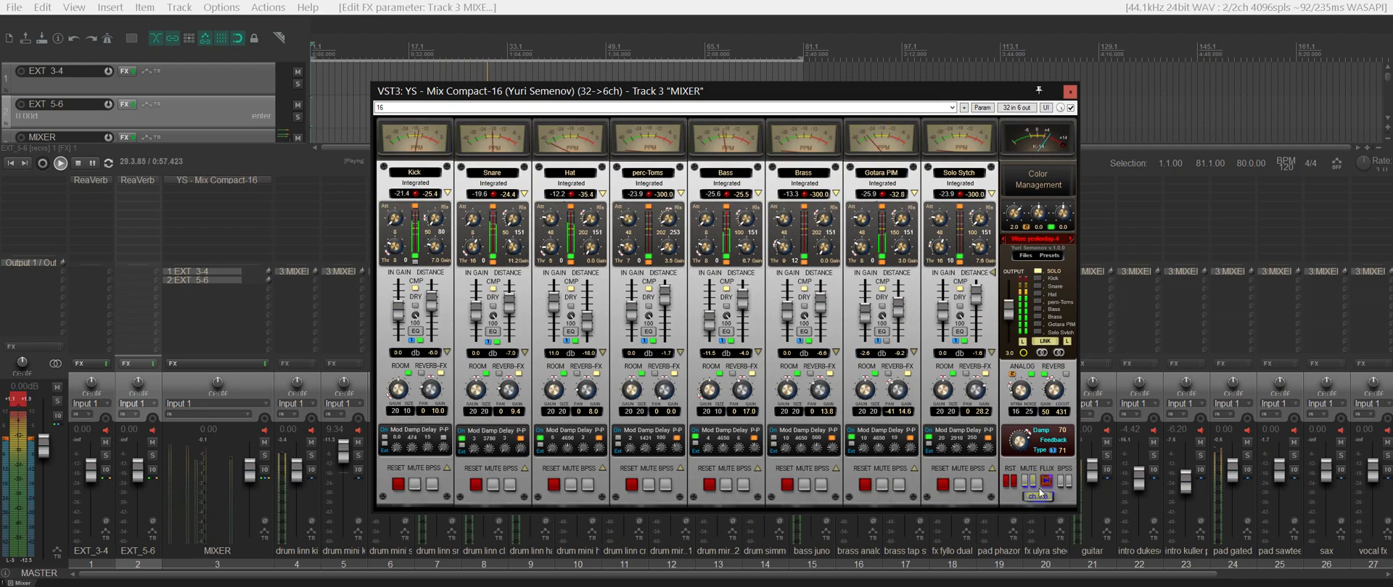
# - Mute the second bus and solo the Gotara PIM channel
pyautogui.click(1035, 483)
pyautogui.click(960, 486)
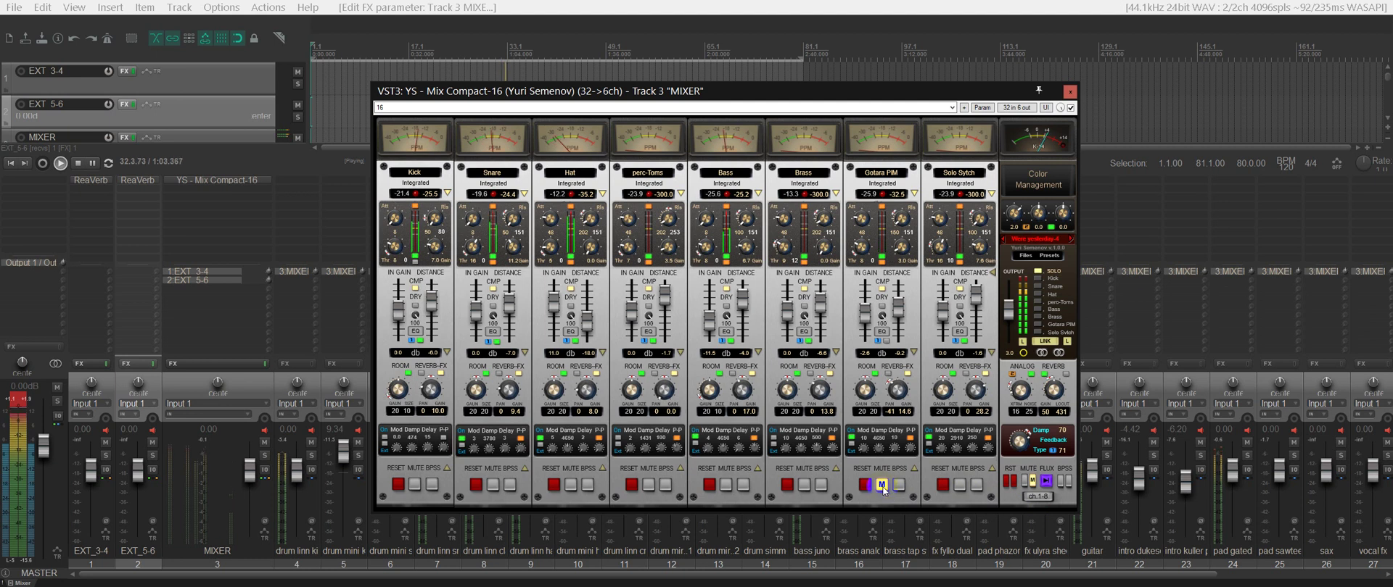
pyautogui.click(882, 487)
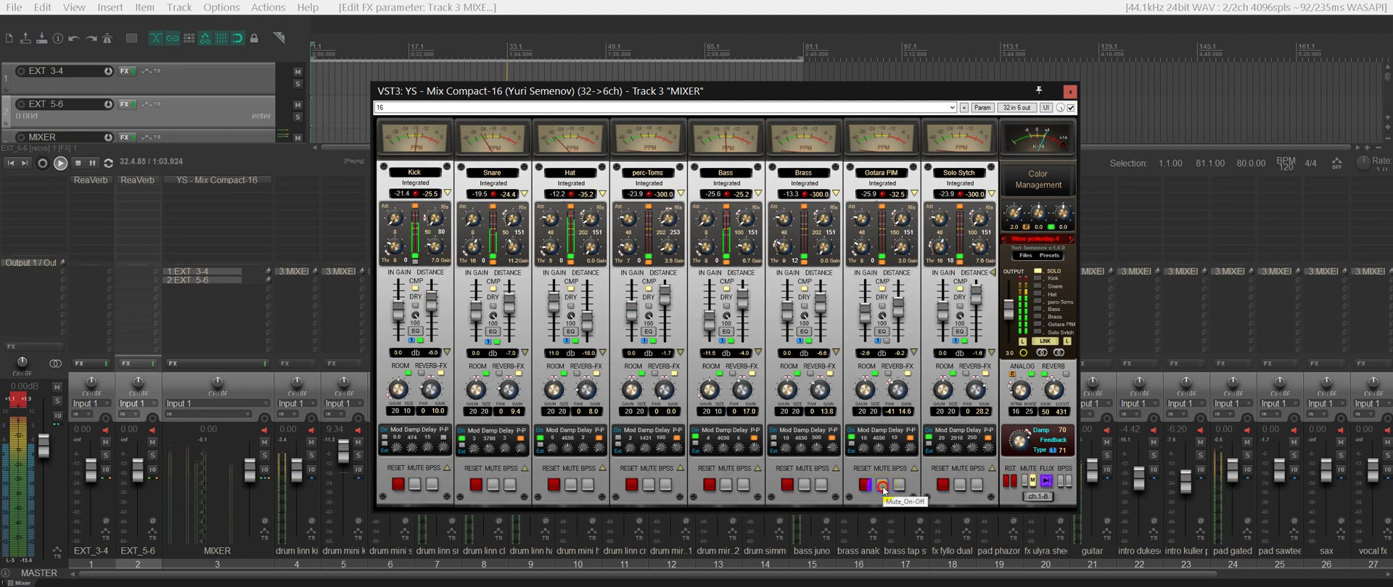
pyautogui.click(1035, 326)
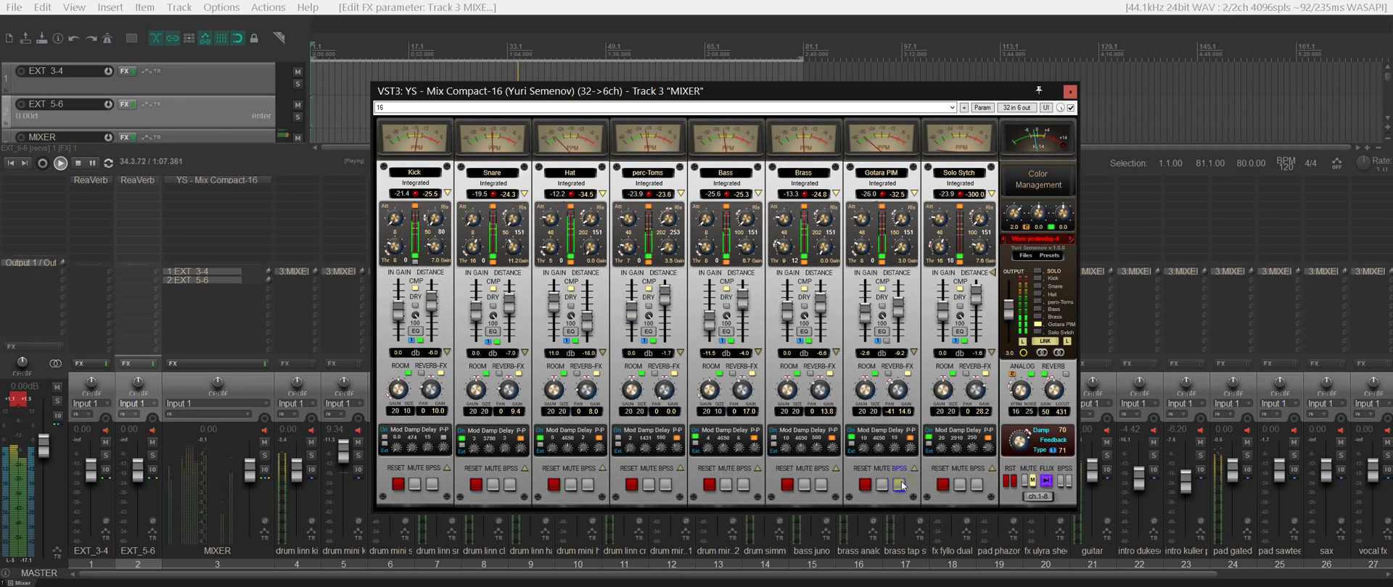
# - Turn on the external effect send in the Gotara PIM channel's Mod Damp Delay section
pyautogui.click(851, 433)
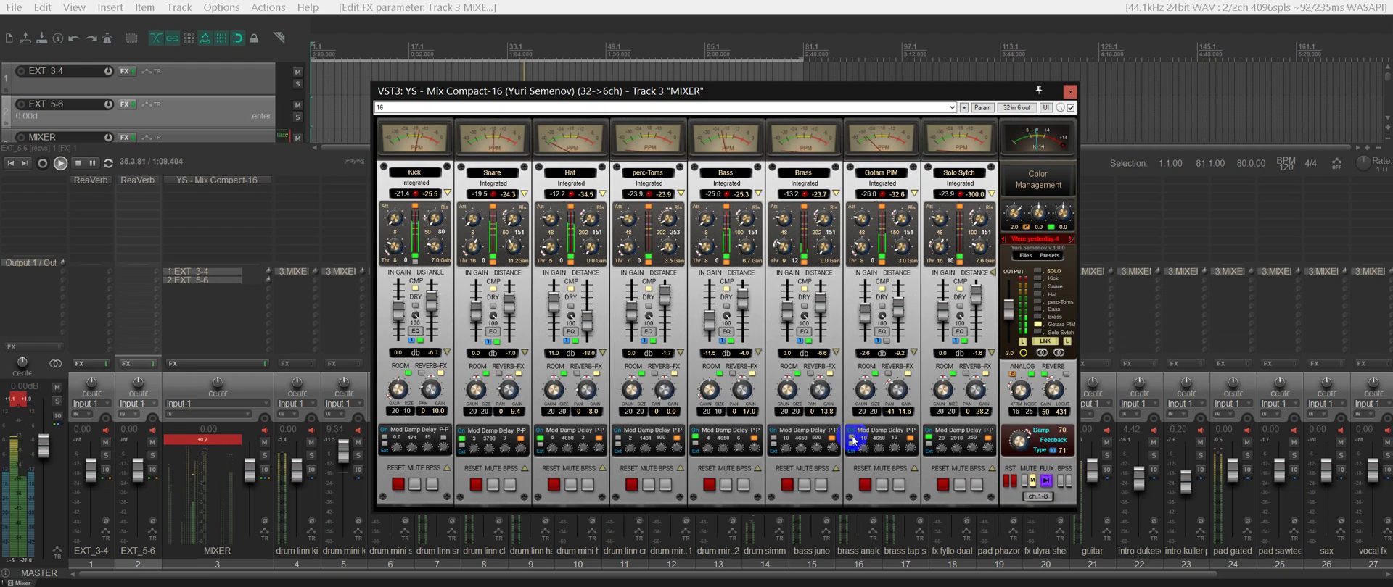
pyautogui.click(856, 449)
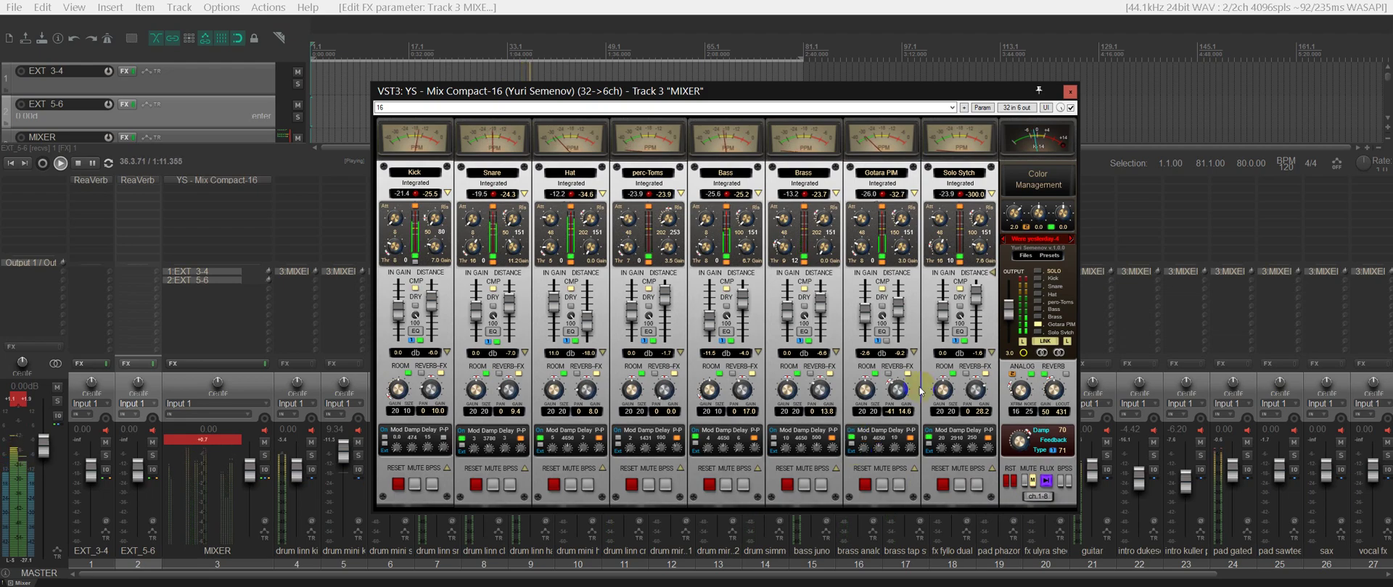
pyautogui.click(860, 447)
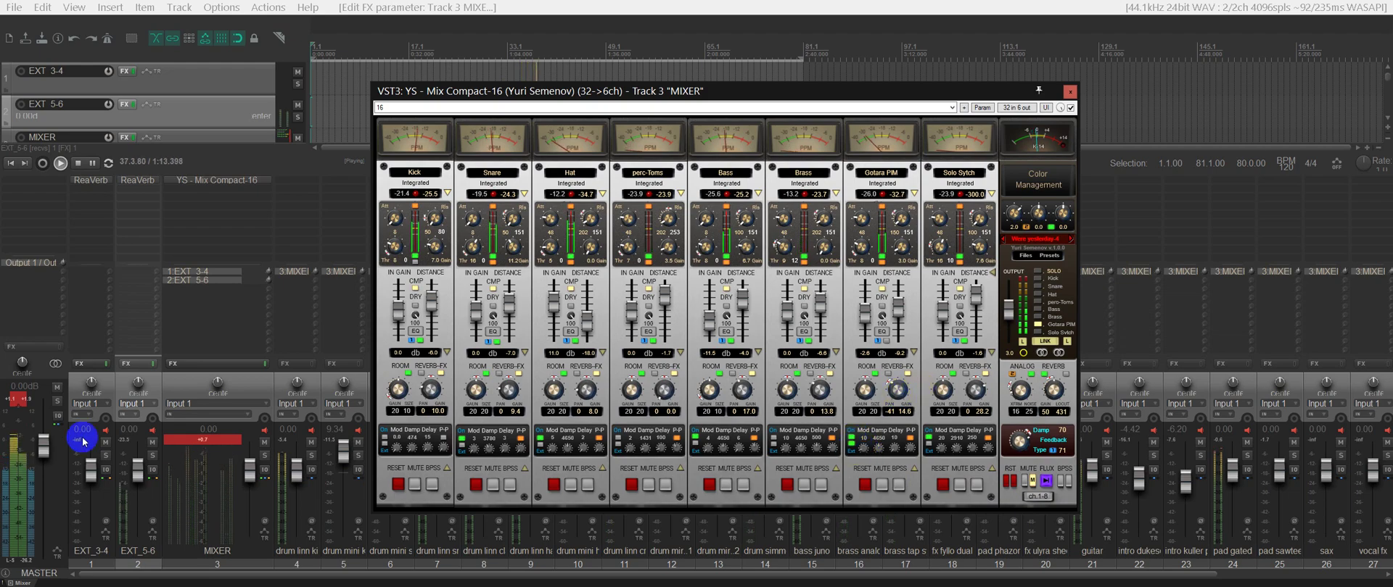
# - Try the Plate 250.wav impulse response in track EXT_5-6's ReaVerb, restore Live Room.wav, and close the effect
pyautogui.click(139, 185)
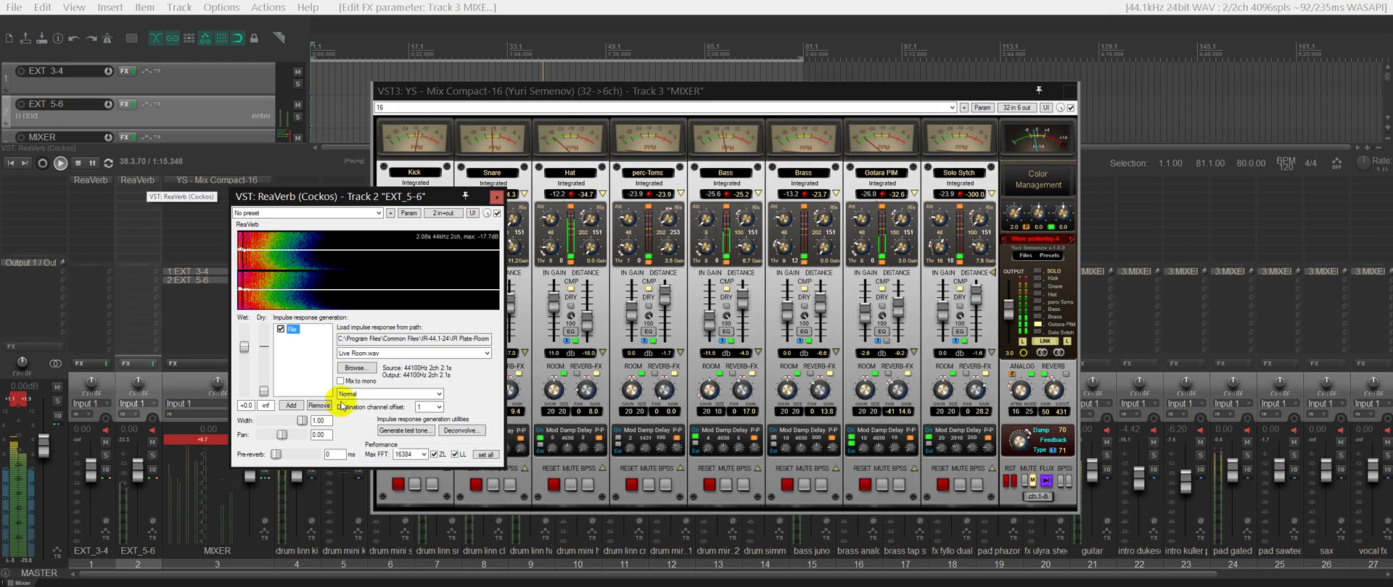
pyautogui.click(370, 353)
pyautogui.click(375, 386)
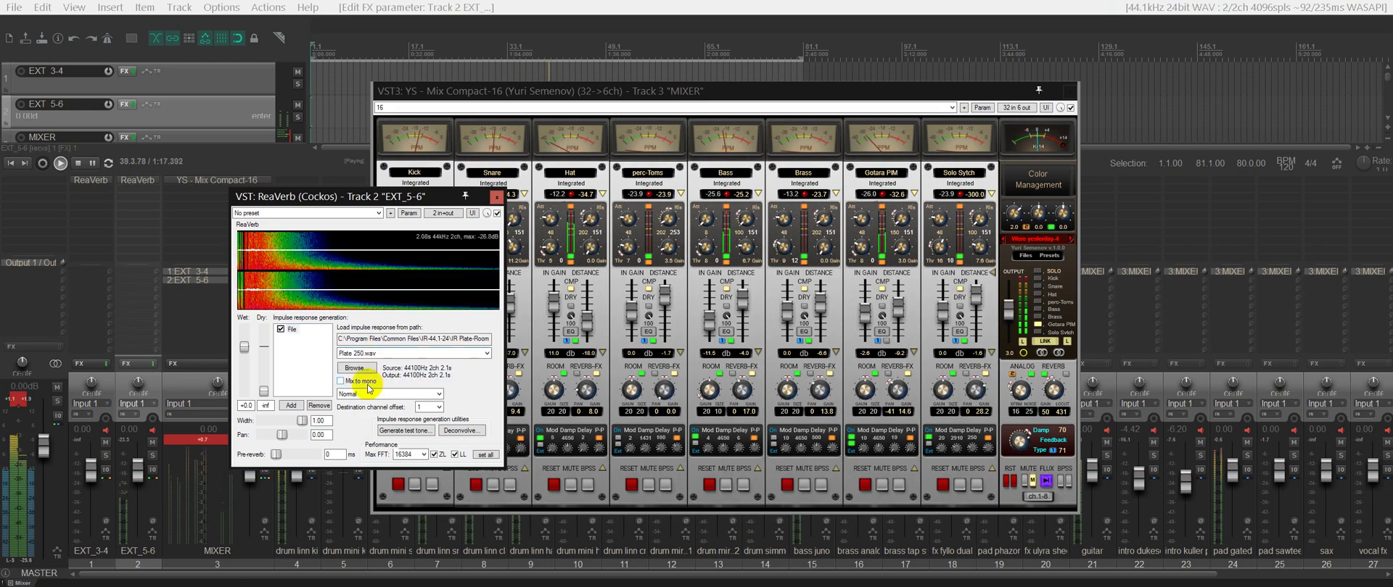
pyautogui.click(380, 356)
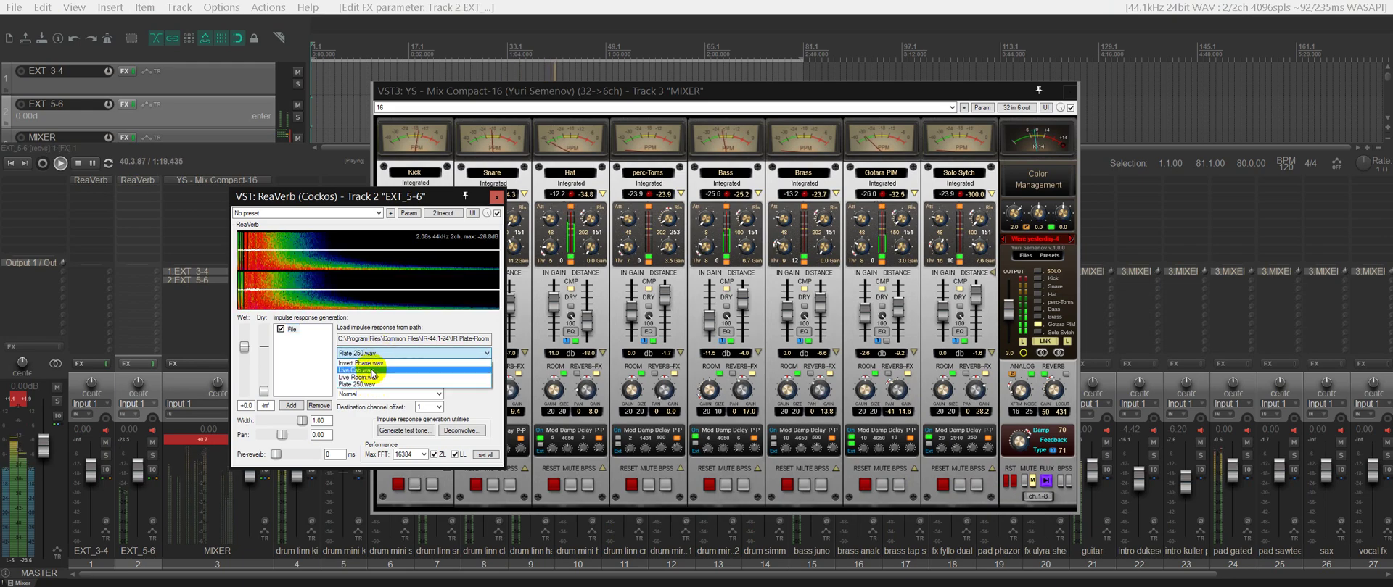
pyautogui.click(370, 377)
pyautogui.click(496, 197)
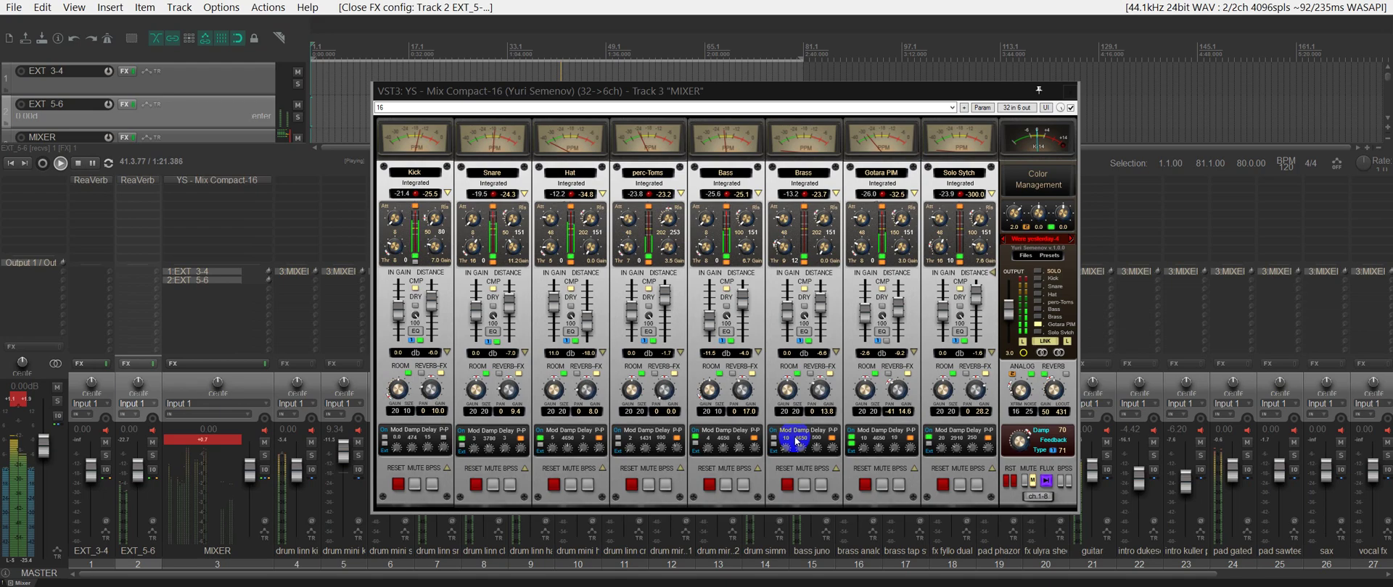
# - Turn off the Gotara PIM channel's external send, show the reverb sections, and toggle that channel's reverb for comparison
pyautogui.click(850, 447)
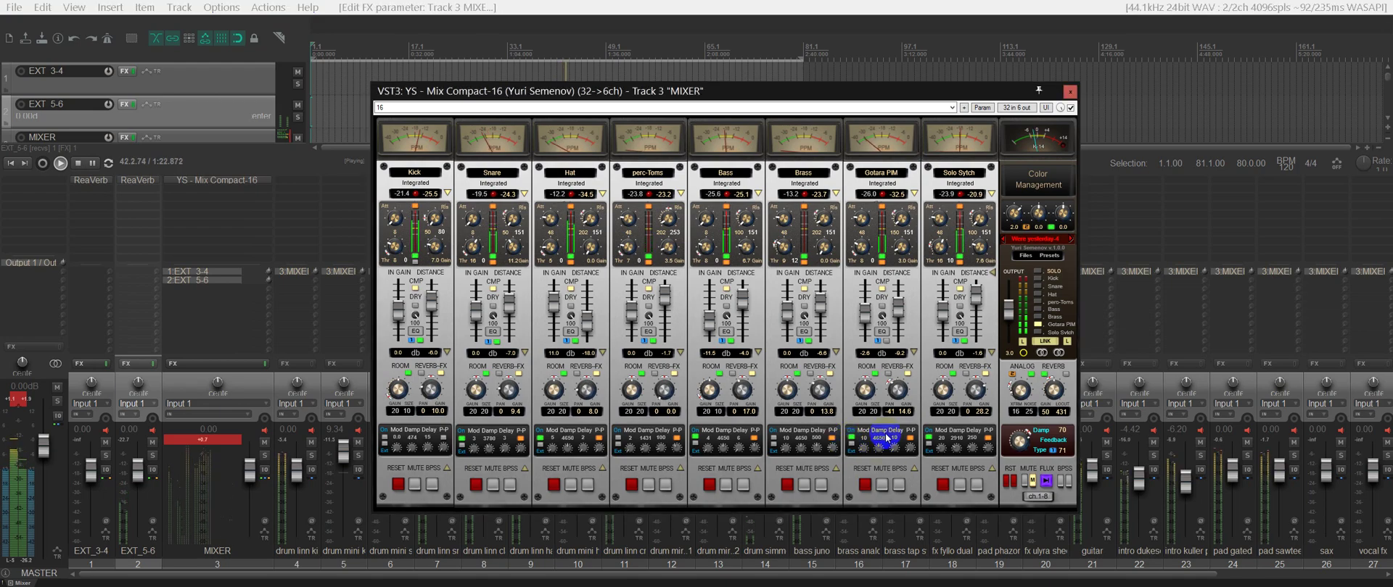
pyautogui.click(886, 373)
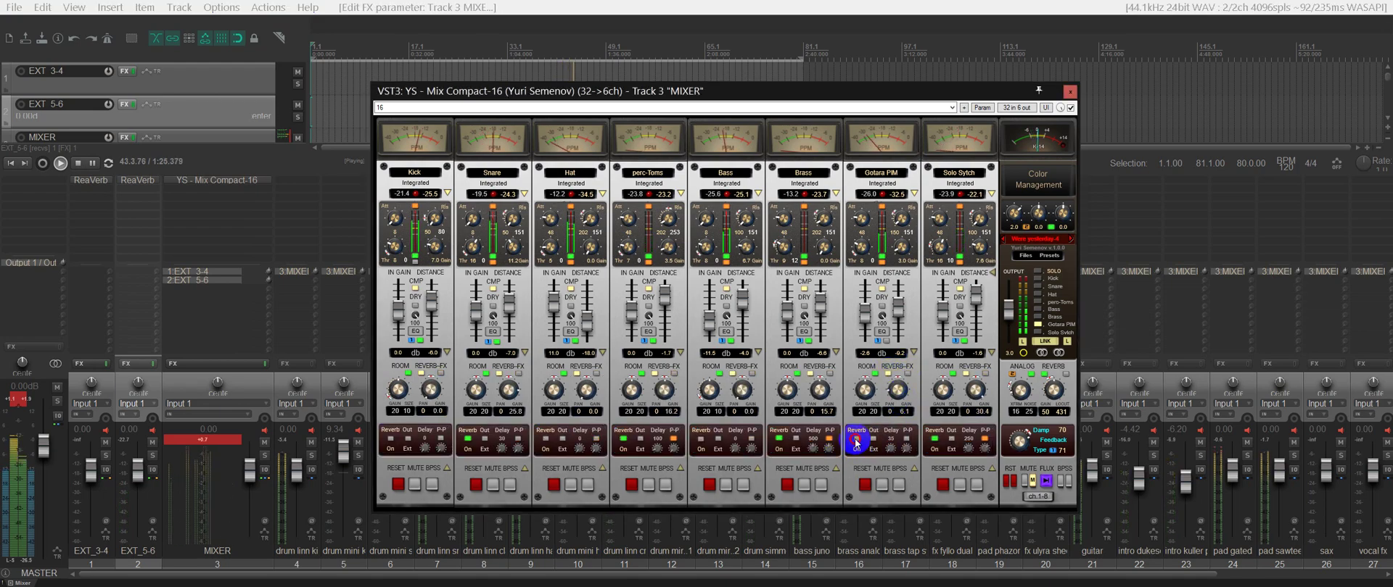
pyautogui.click(856, 440)
pyautogui.moveTo(898, 406); pyautogui.dragTo(890, 375)
pyautogui.click(856, 442)
# - Unmute the second bus and clear the Gotara PIM channel's solo
pyautogui.click(1025, 499)
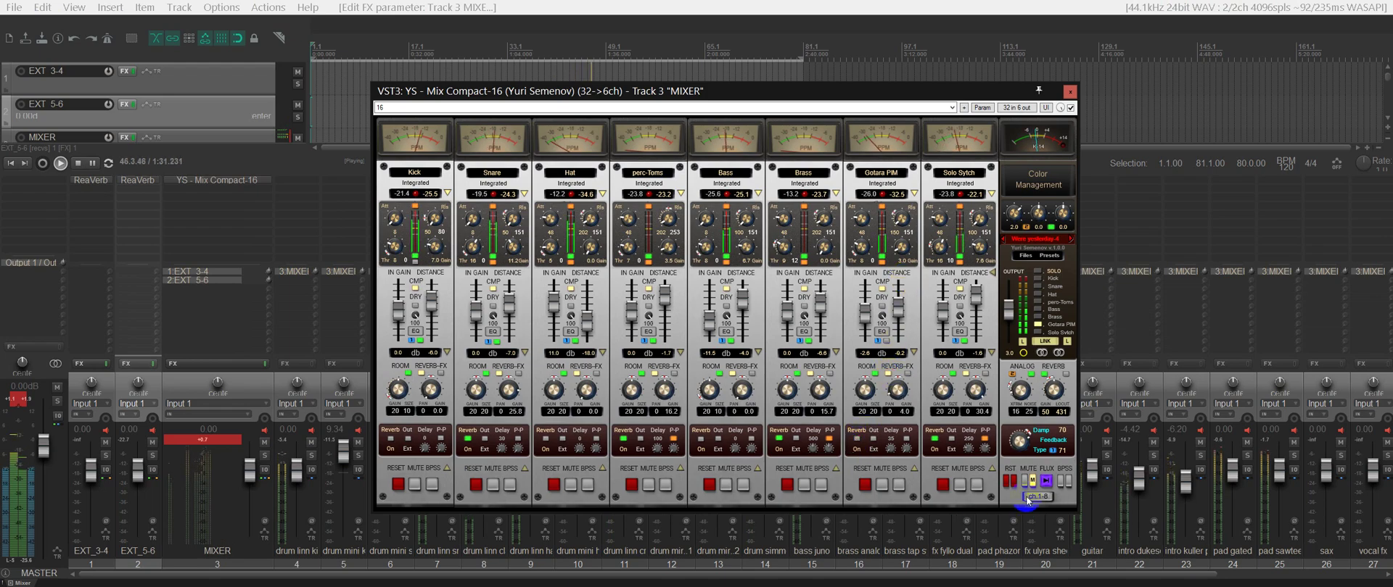
pyautogui.click(1031, 485)
pyautogui.click(1031, 482)
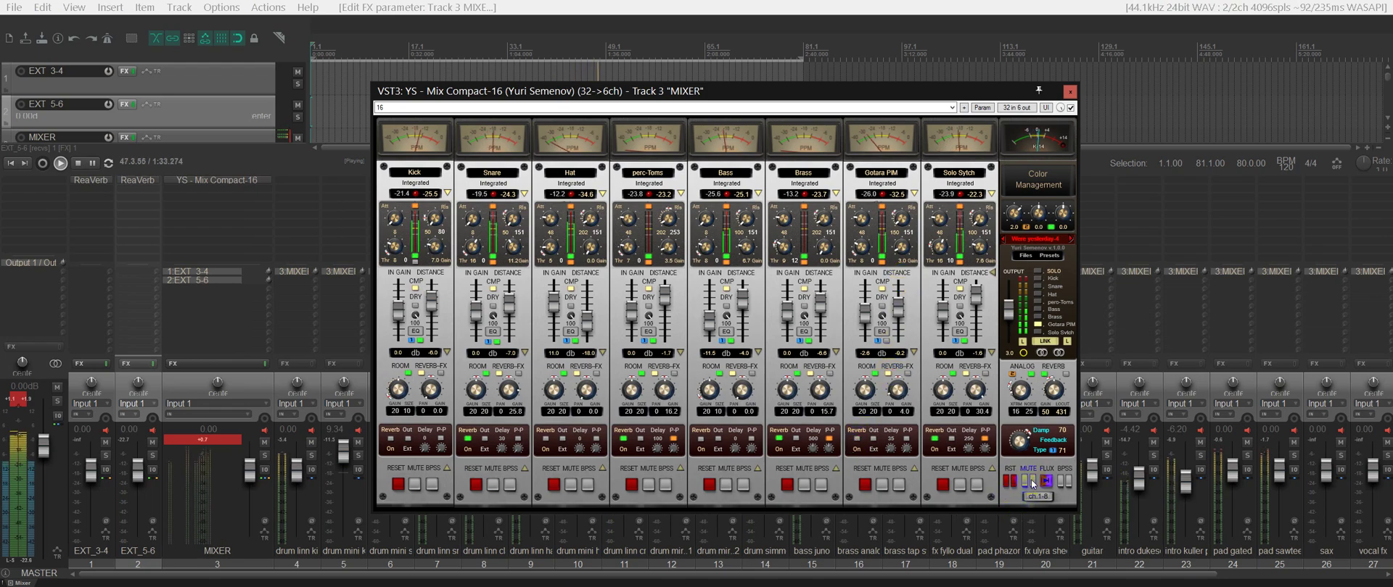
pyautogui.click(1038, 280)
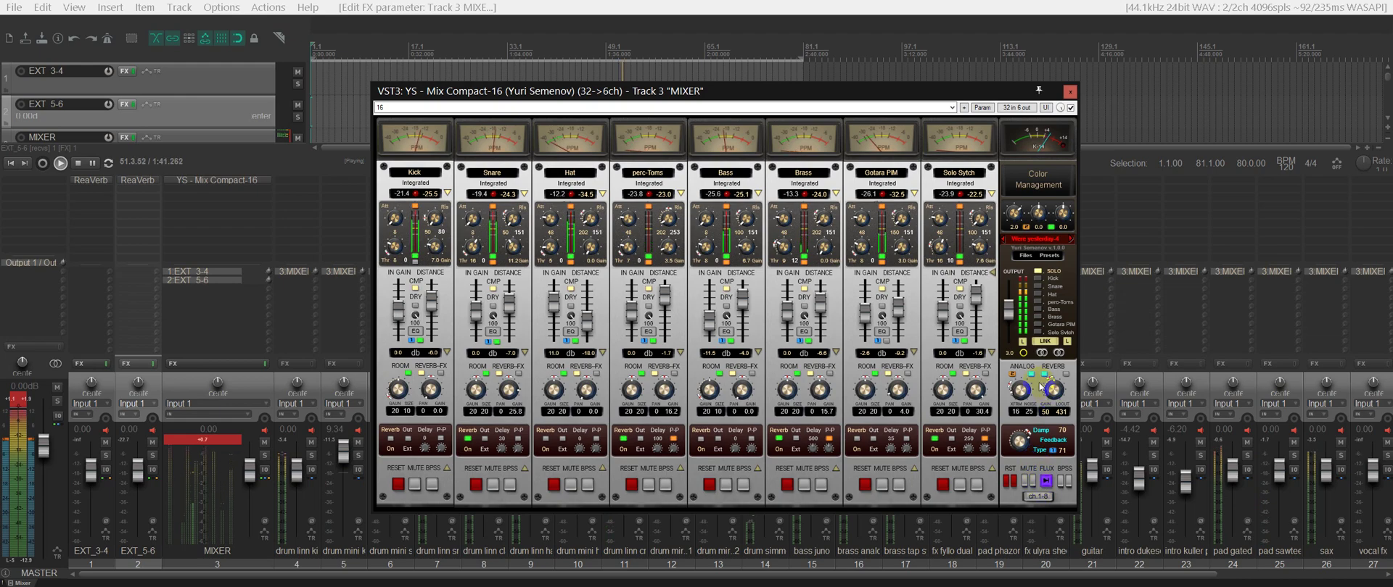
# - Try the two mono output switches, return them to off, and display channels 9-16
pyautogui.click(1041, 354)
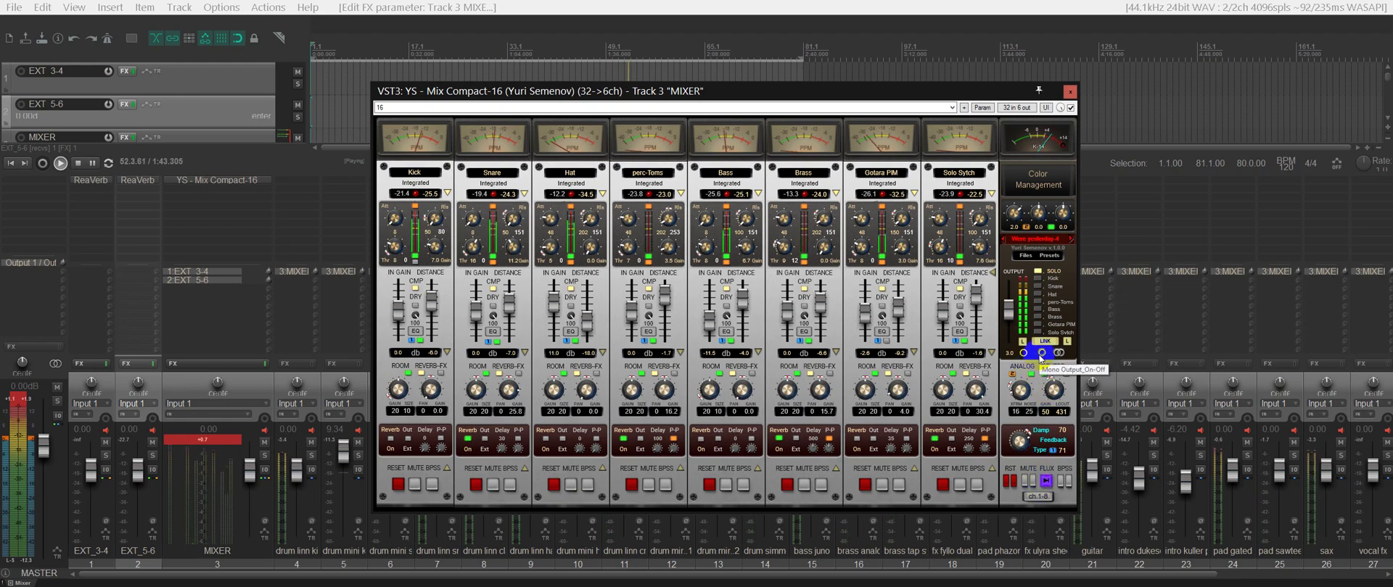
pyautogui.click(1056, 356)
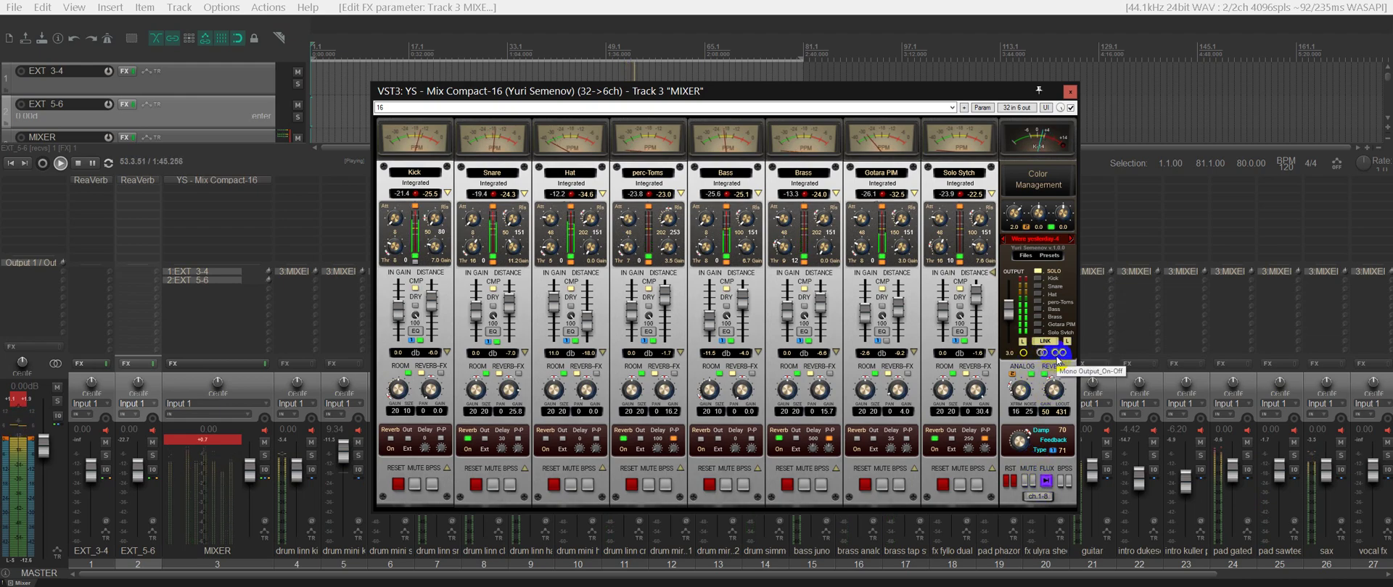
pyautogui.click(1056, 355)
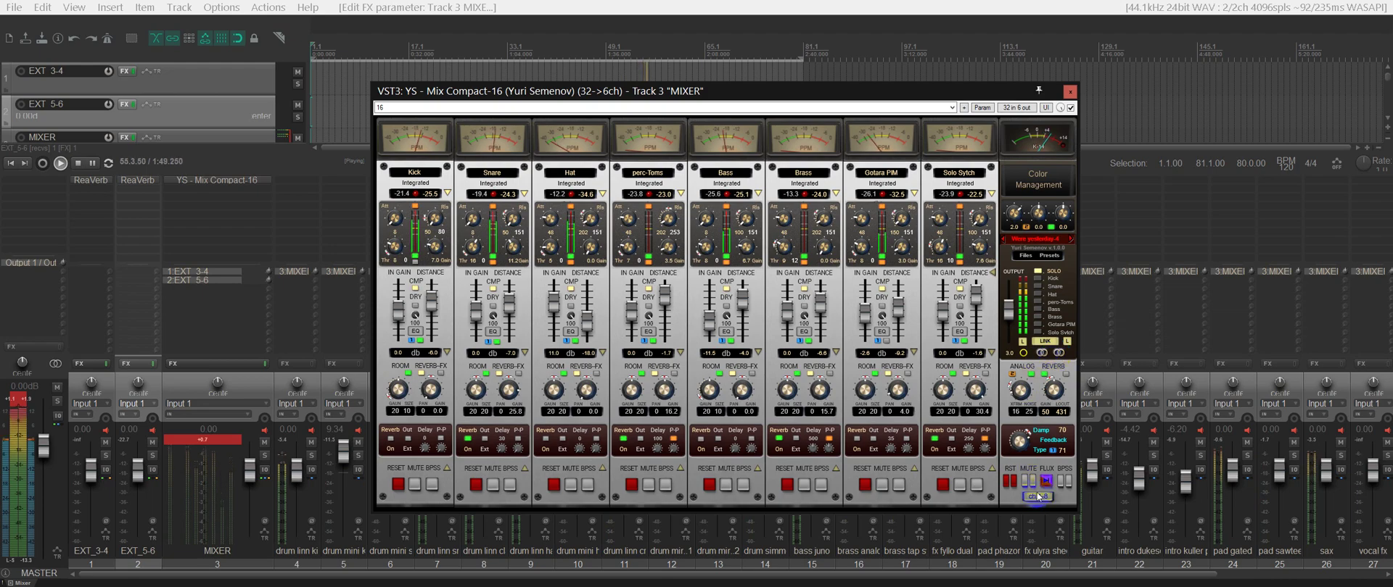
pyautogui.click(1035, 497)
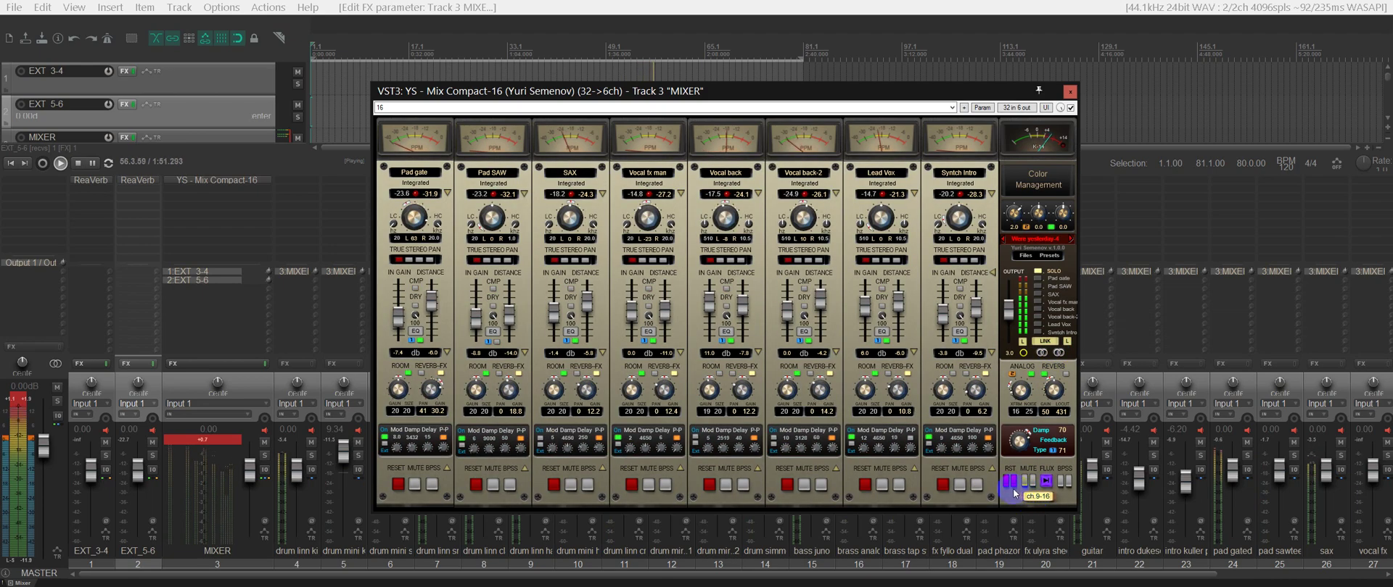
# - Audition the Pad gate, Pad SAW and Vocal back-2 channels one at a time in solo with the first bus muted
pyautogui.click(1037, 279)
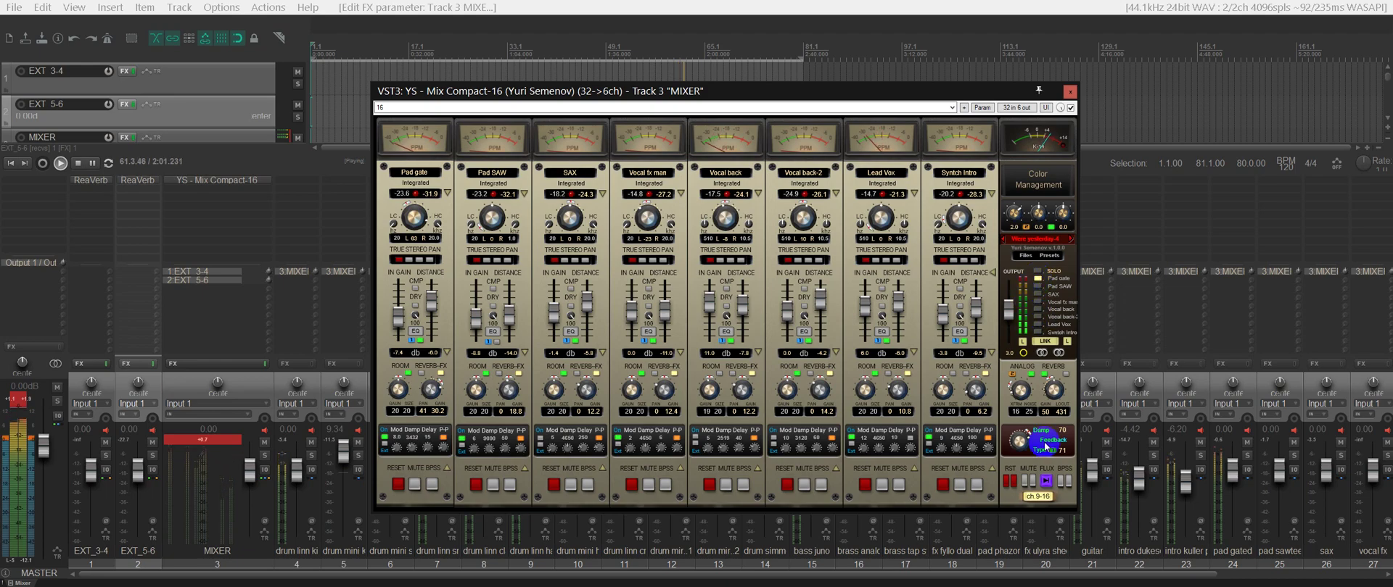
pyautogui.click(1037, 293)
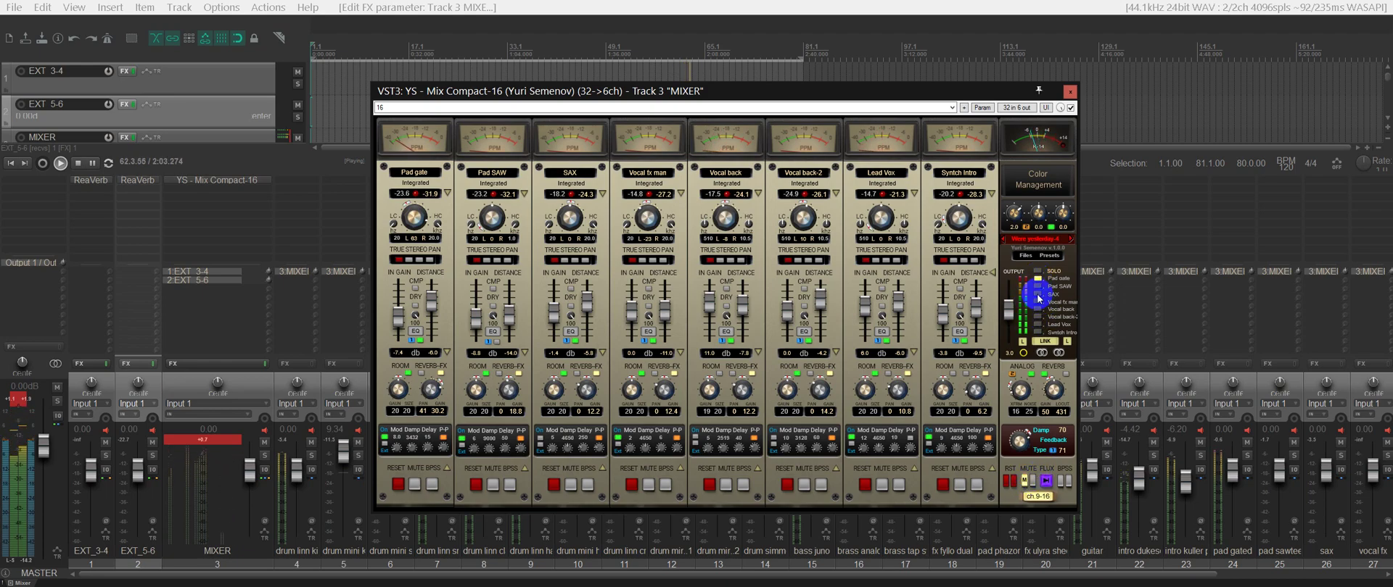
pyautogui.click(1037, 287)
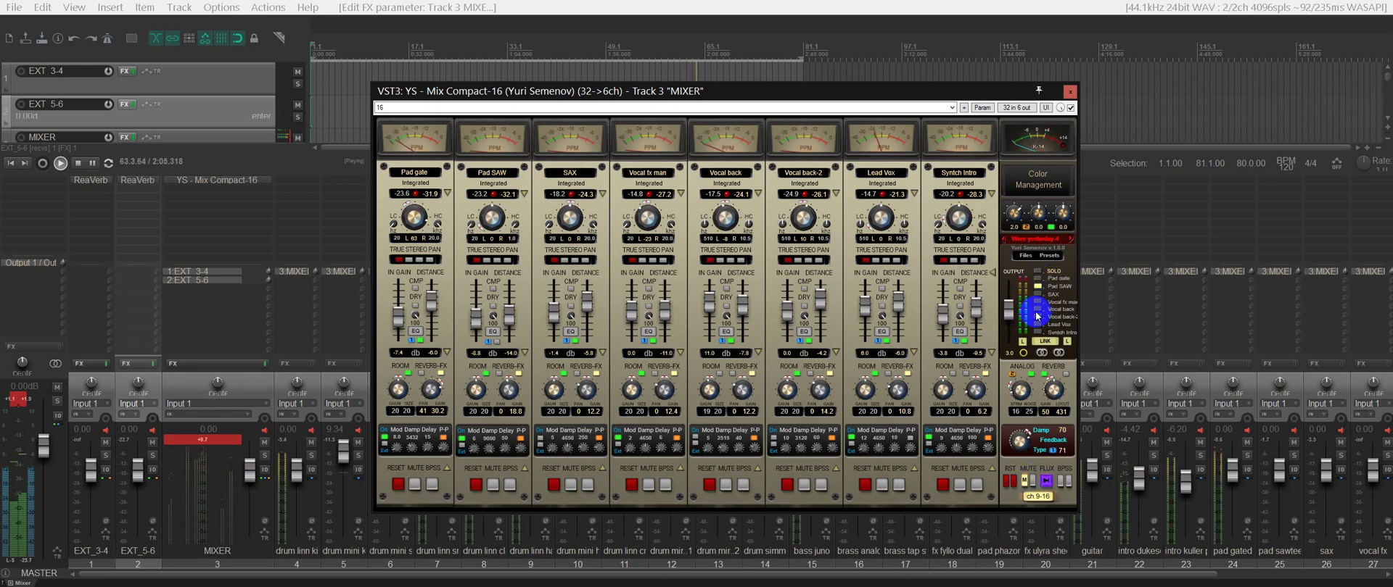
pyautogui.click(1038, 318)
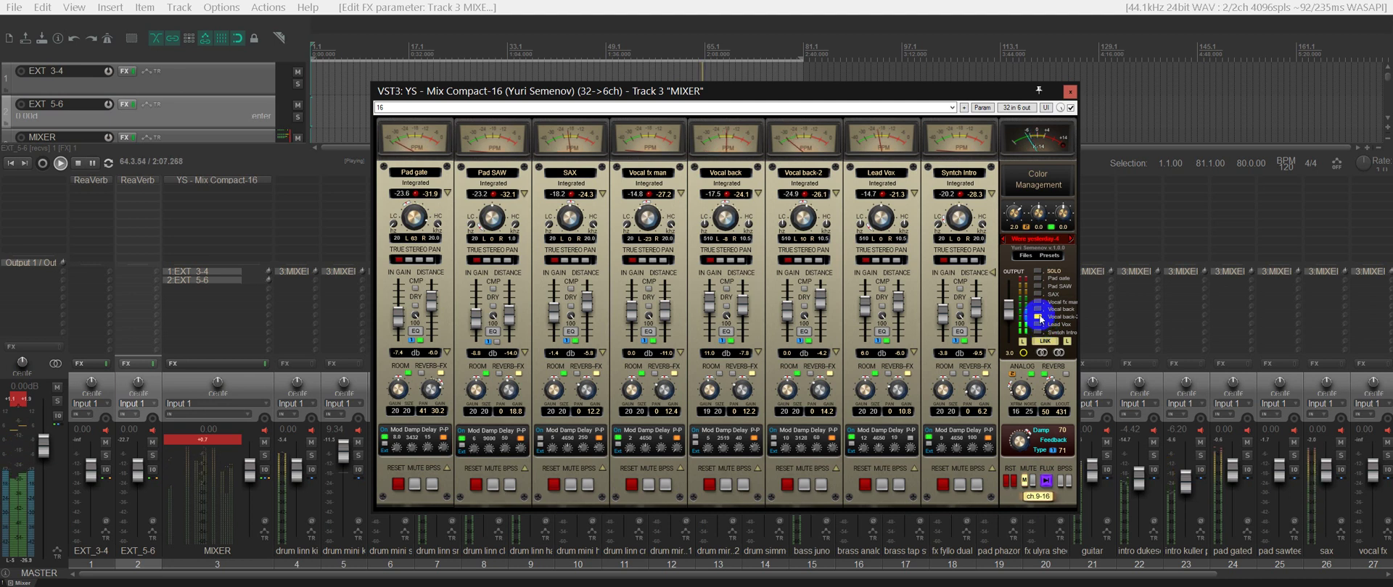
# - Unmute the first bus, audition the SAX channel in solo, and clear the channel solo
pyautogui.click(1061, 451)
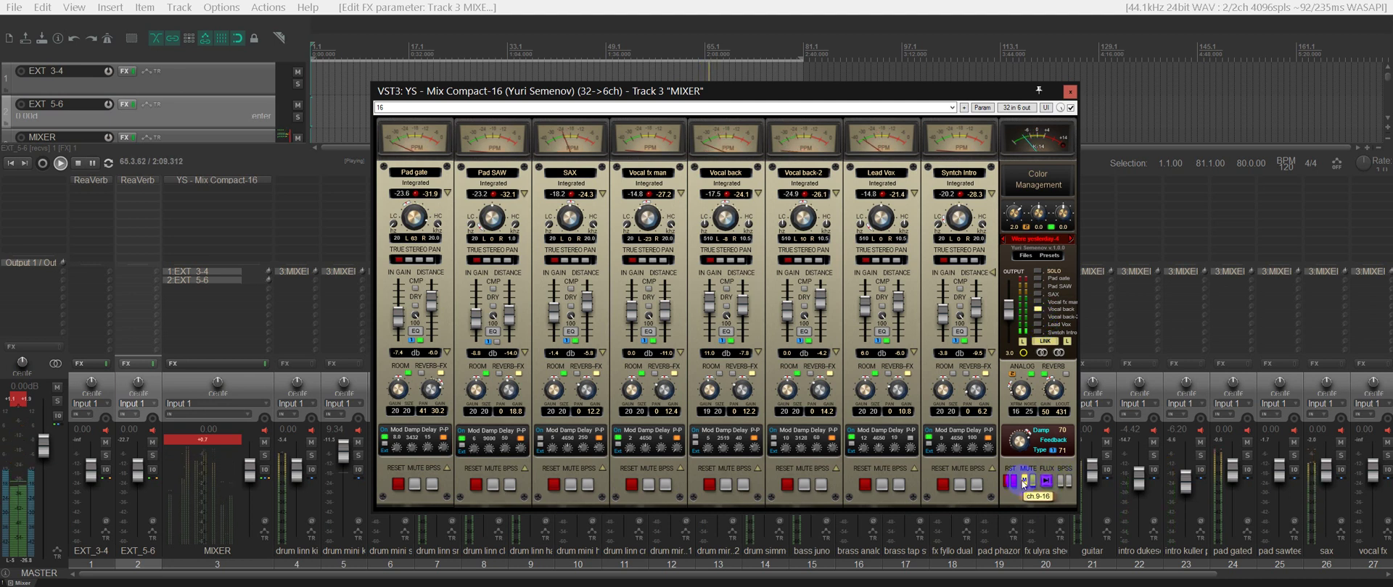
pyautogui.click(1022, 445)
pyautogui.click(1037, 302)
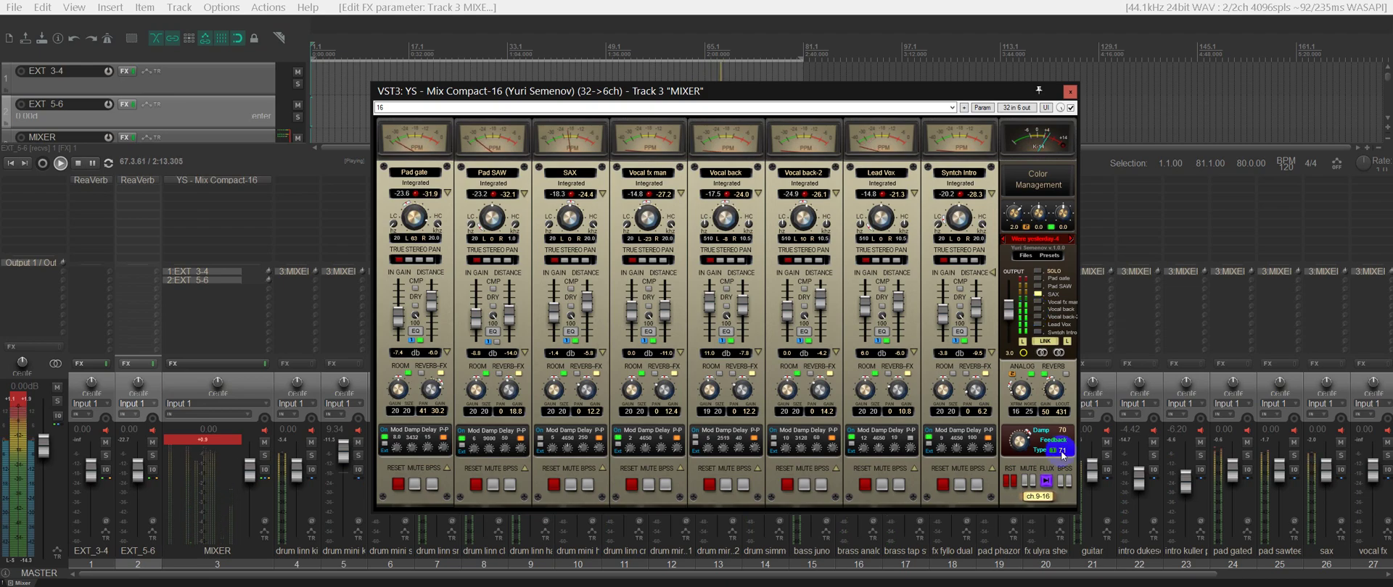
pyautogui.click(1047, 505)
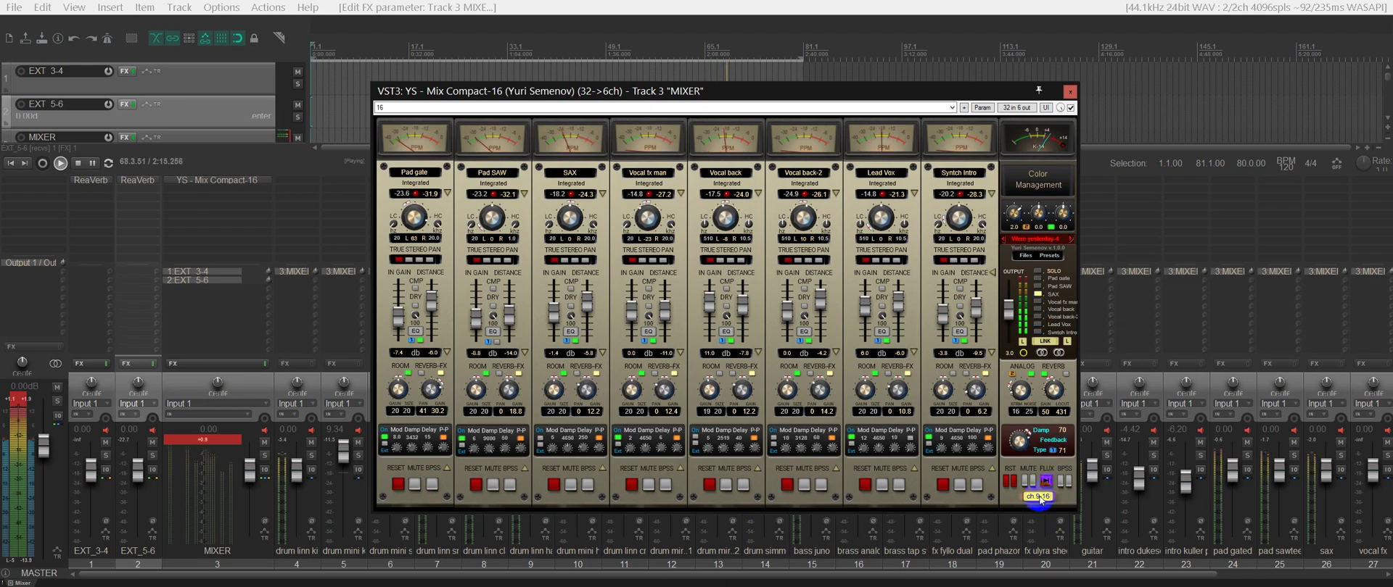
pyautogui.click(1043, 272)
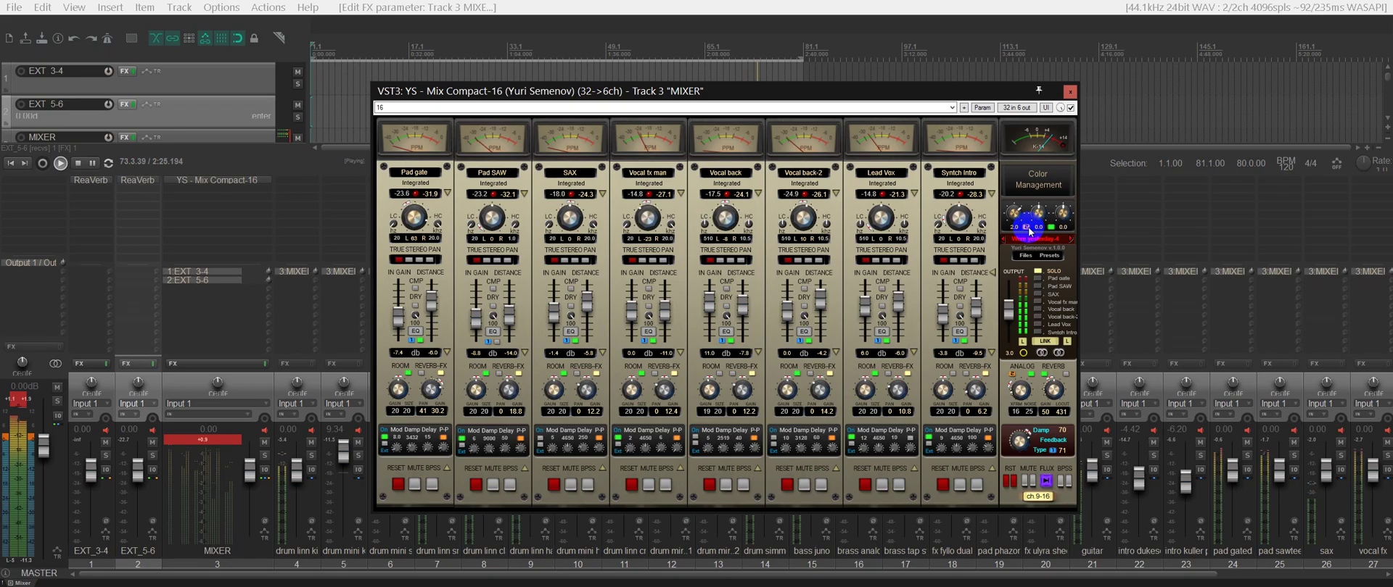
# - Switch the channel and master meters to LUFS readouts and cycle the channel LUFS display color through red to green
pyautogui.click(747, 142)
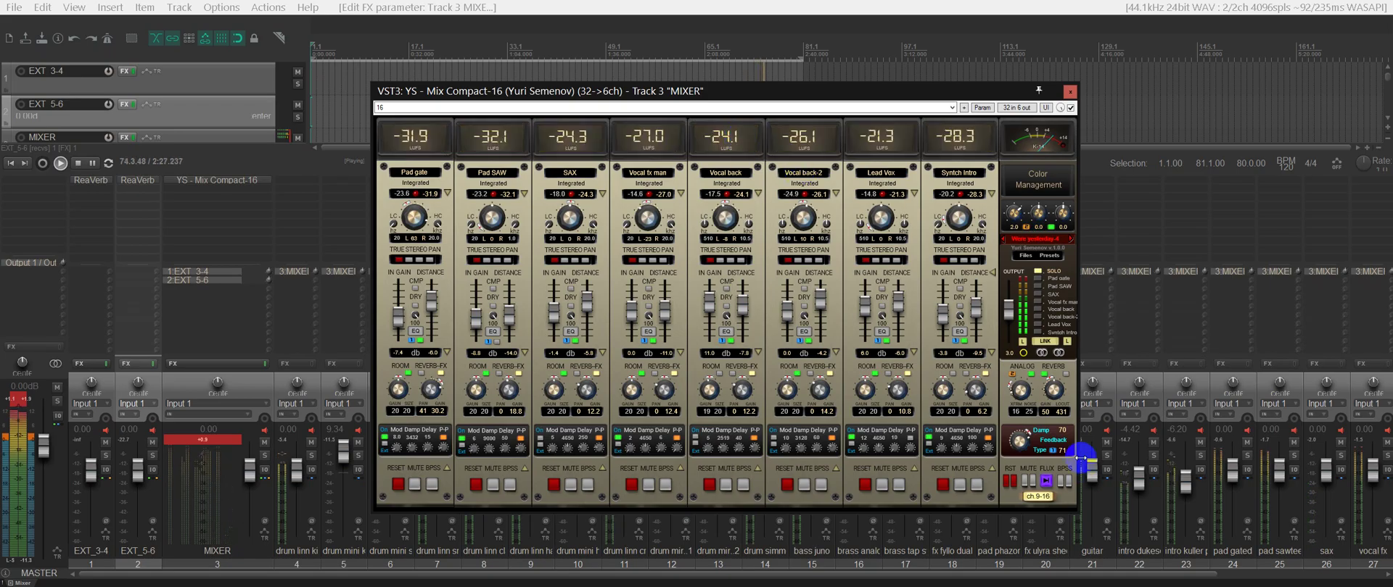
pyautogui.click(1038, 158)
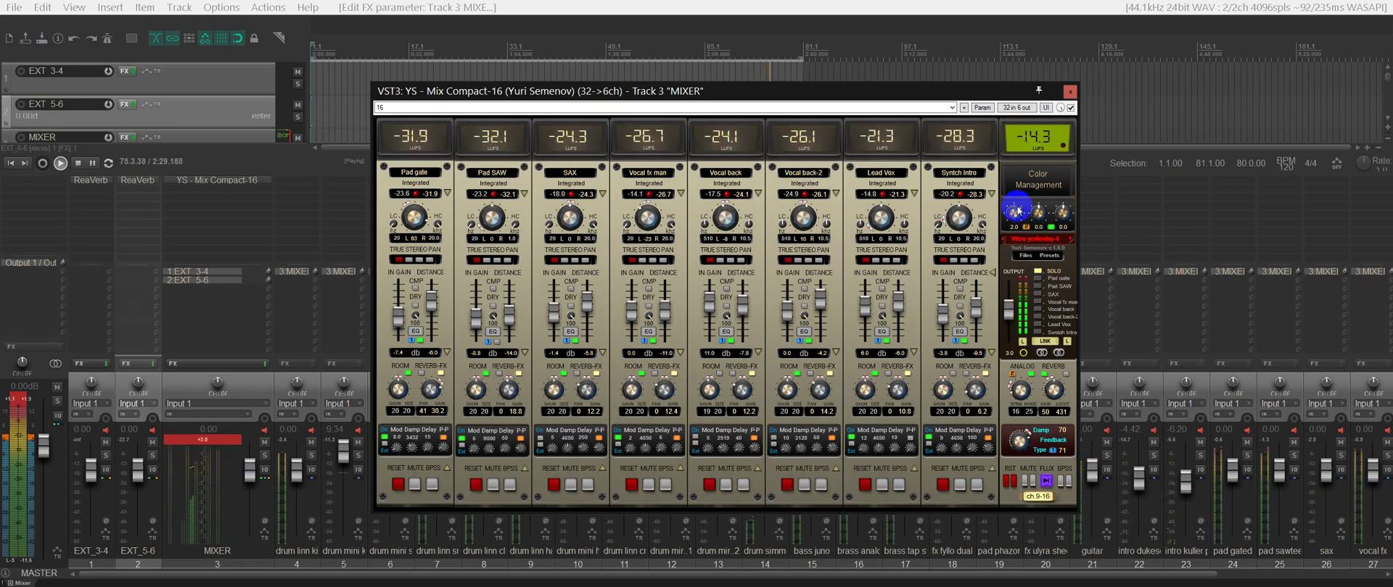
pyautogui.click(1017, 190)
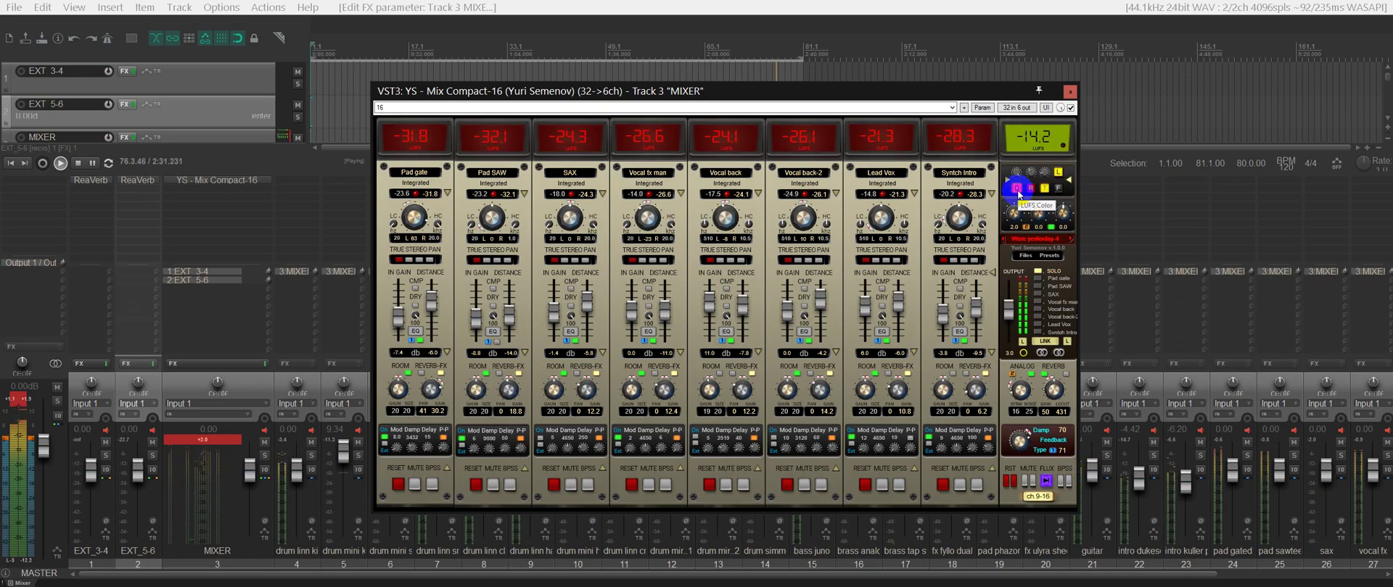
pyautogui.click(1017, 189)
pyautogui.click(1017, 190)
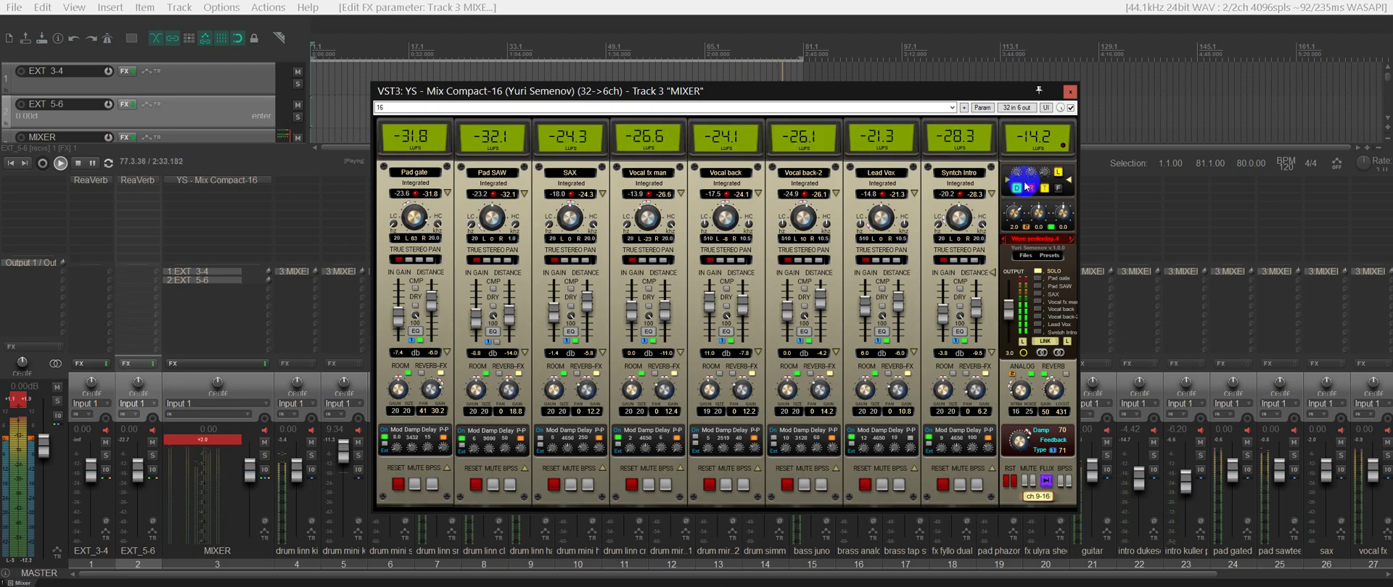
# - Return the master and channel meters to needle view and display channels 1-8
pyautogui.click(1024, 138)
pyautogui.click(963, 151)
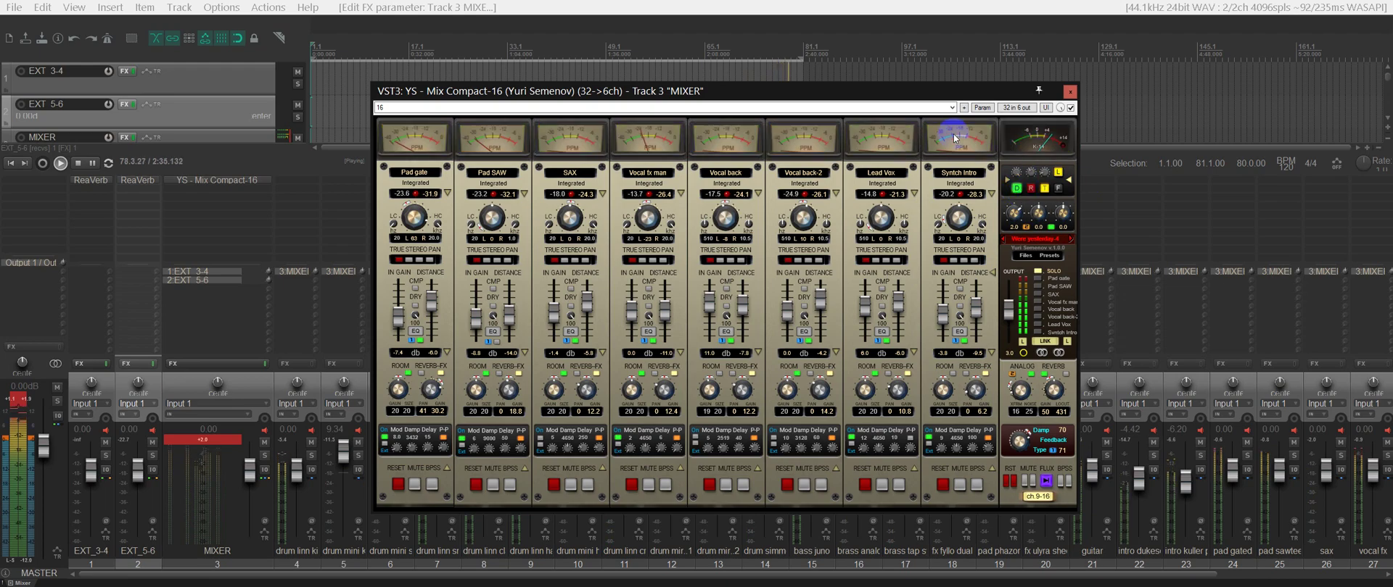
pyautogui.click(1037, 497)
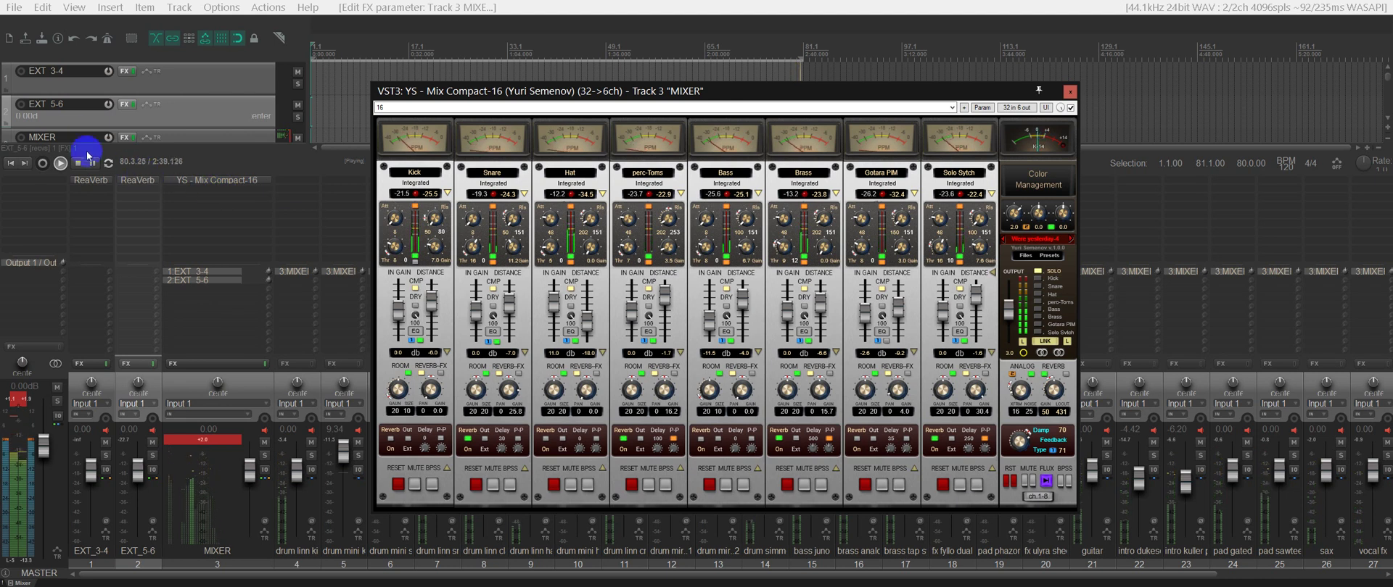
# - Open the recent project FallingInLove.RPP and start playback with its mixer plugin window active
pyautogui.click(18, 10)
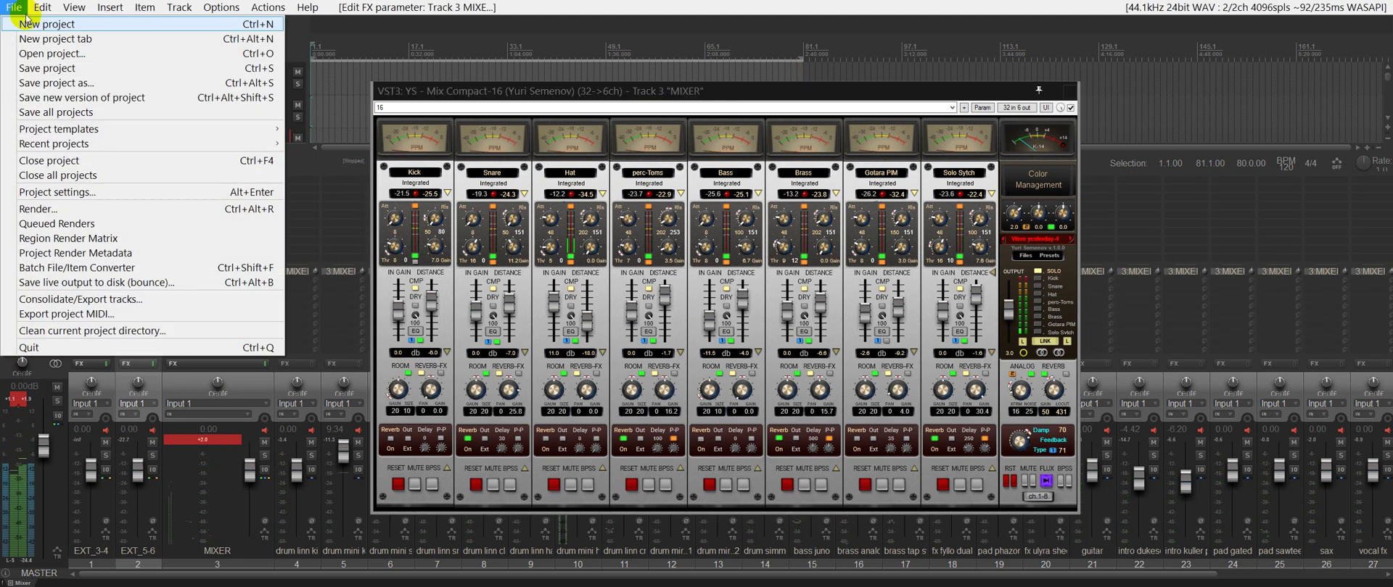
pyautogui.moveTo(180, 143)
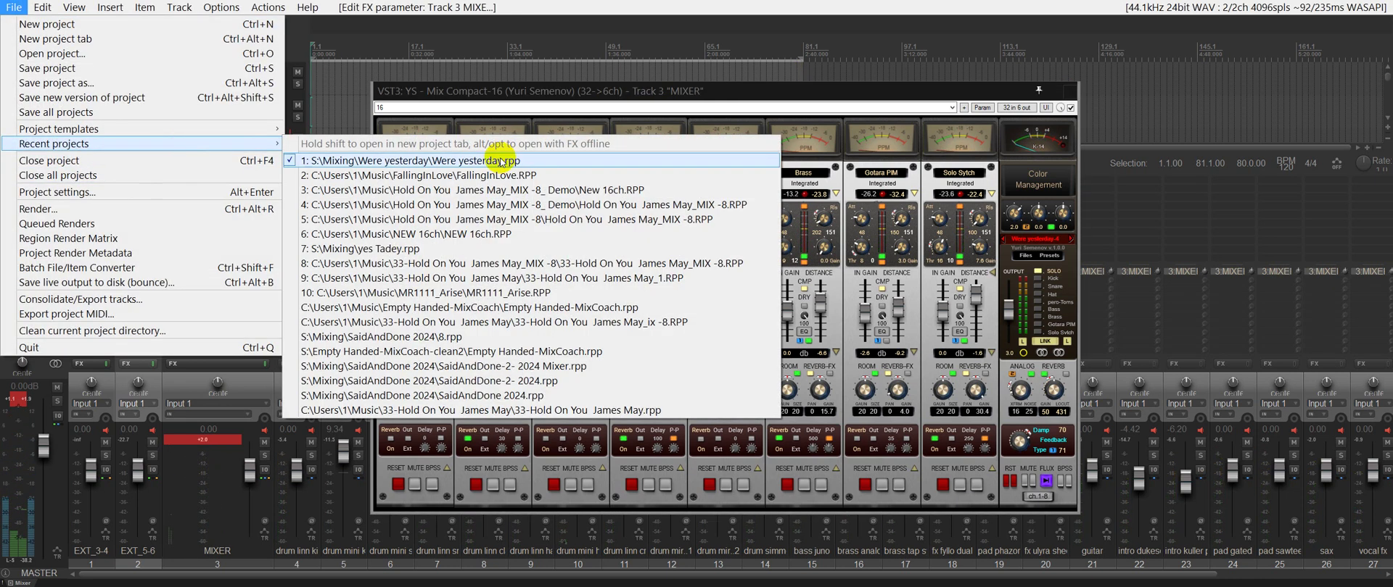
pyautogui.click(481, 174)
pyautogui.click(718, 338)
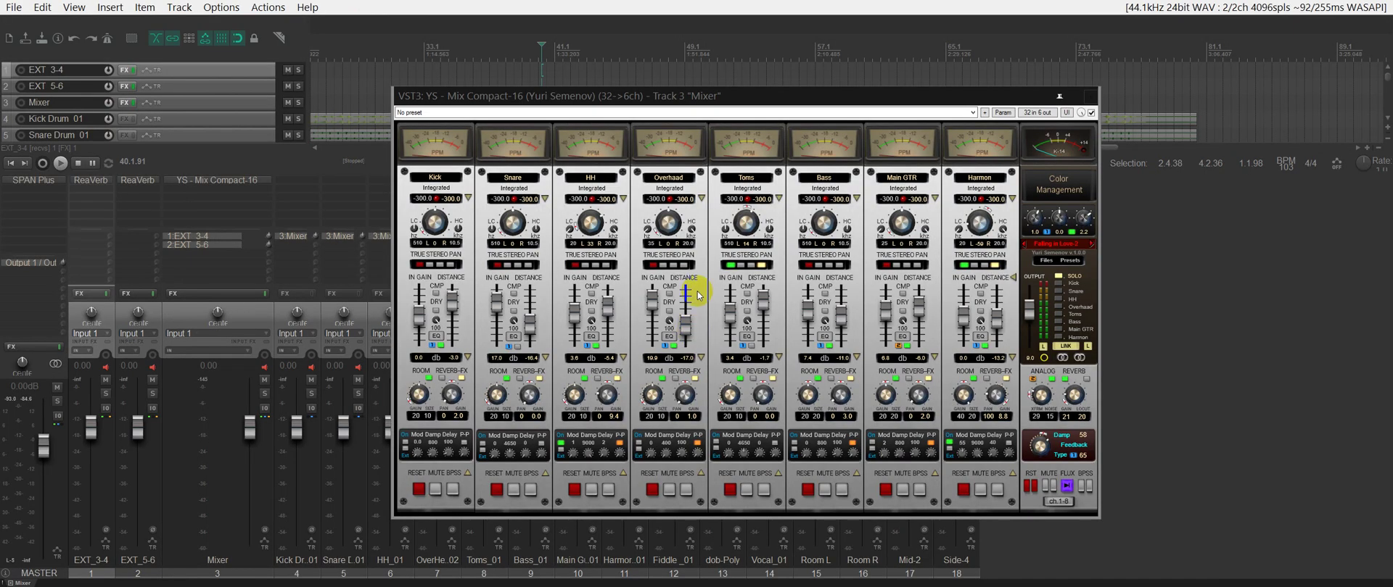
pyautogui.click(707, 96)
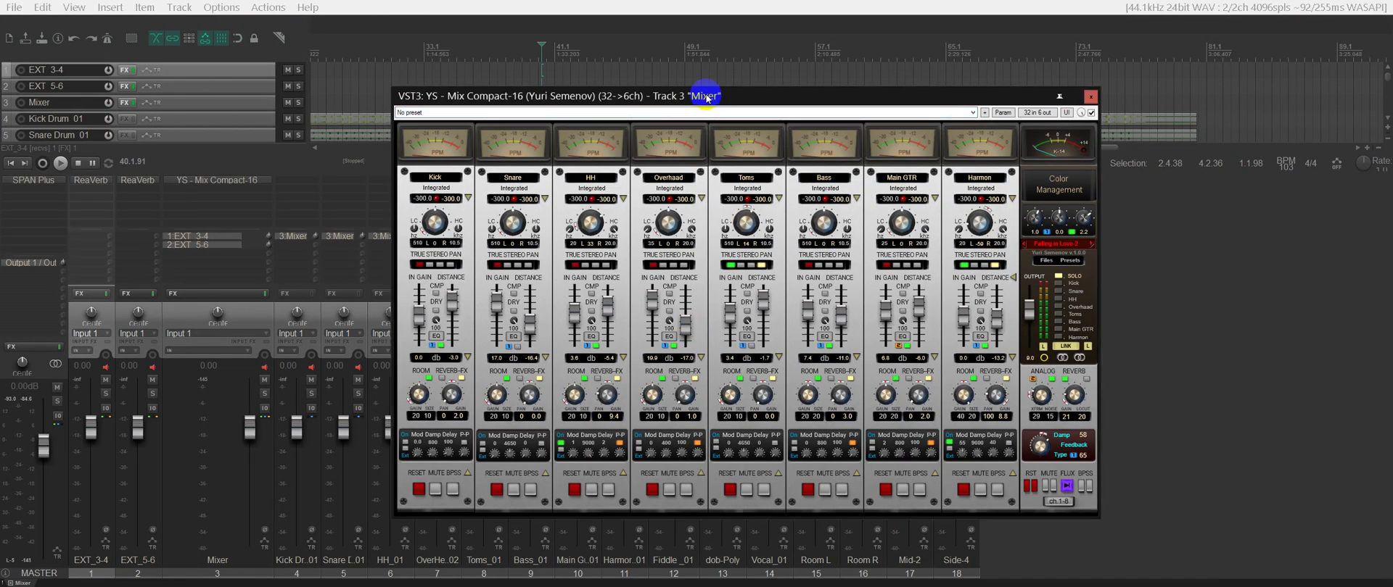
pyautogui.press('space')
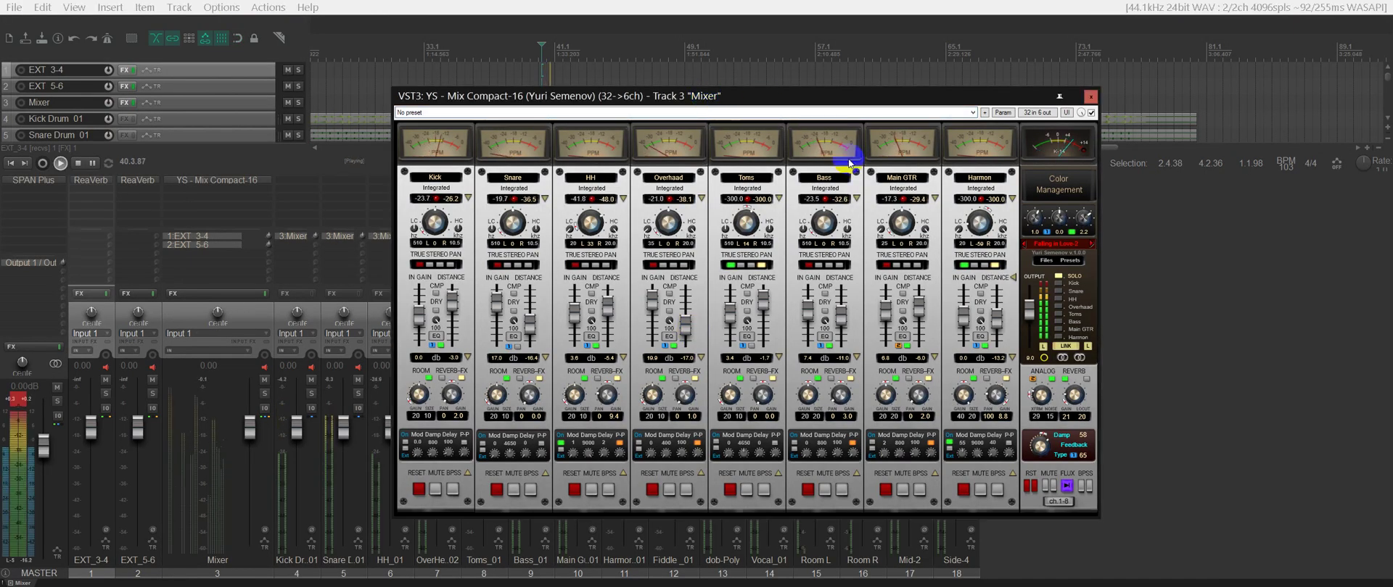
# - Mute the second bus while auditioning channels 1-8
pyautogui.click(980, 487)
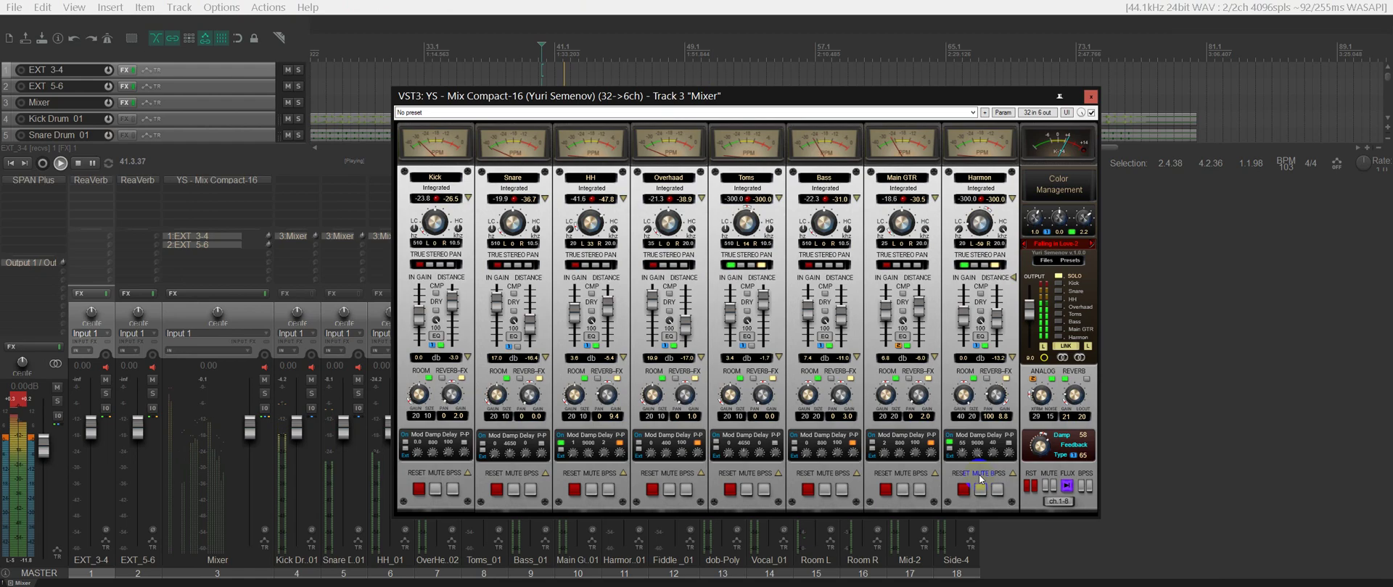
pyautogui.click(1029, 486)
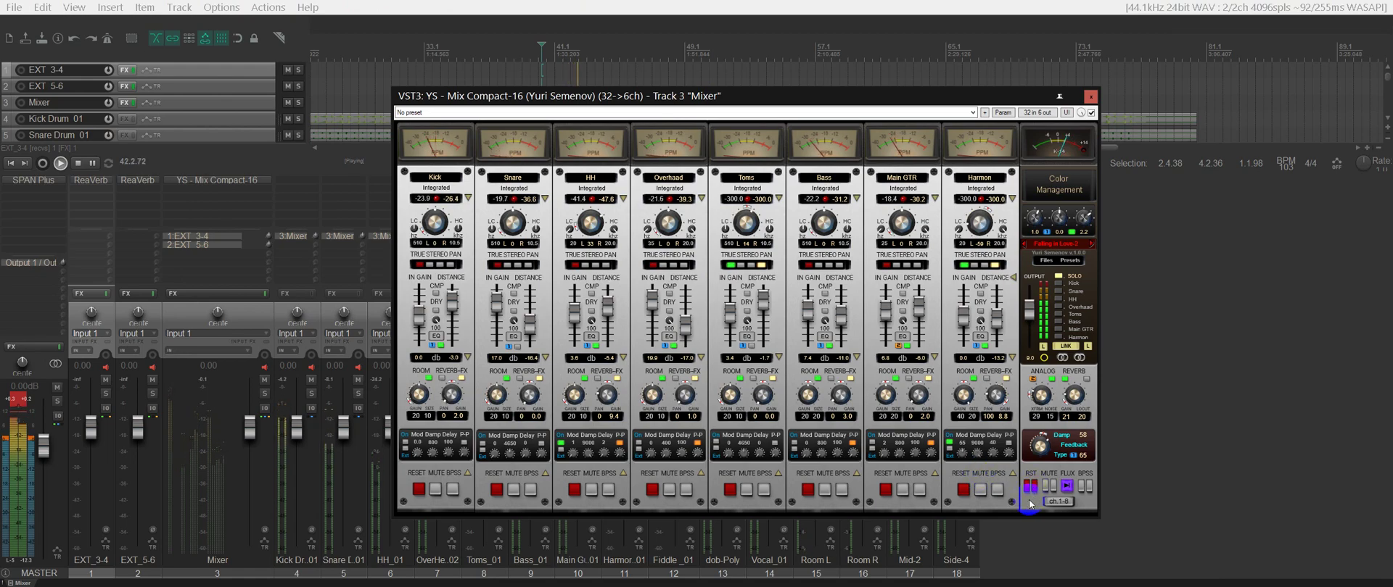
pyautogui.click(1052, 486)
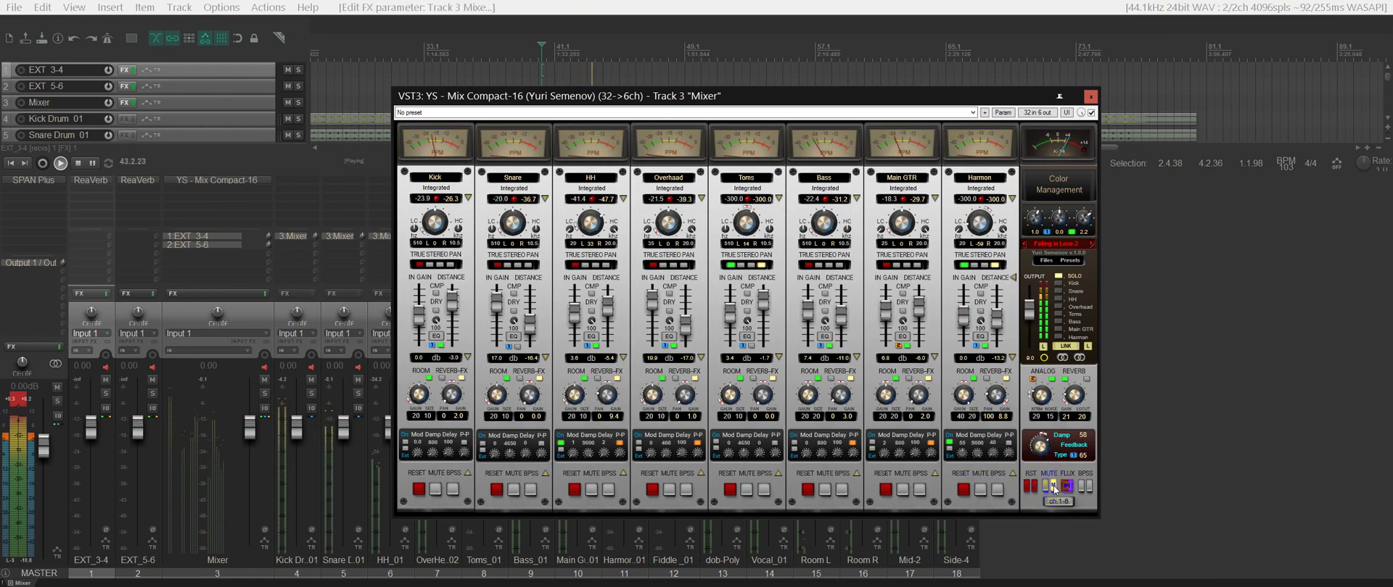
pyautogui.click(903, 490)
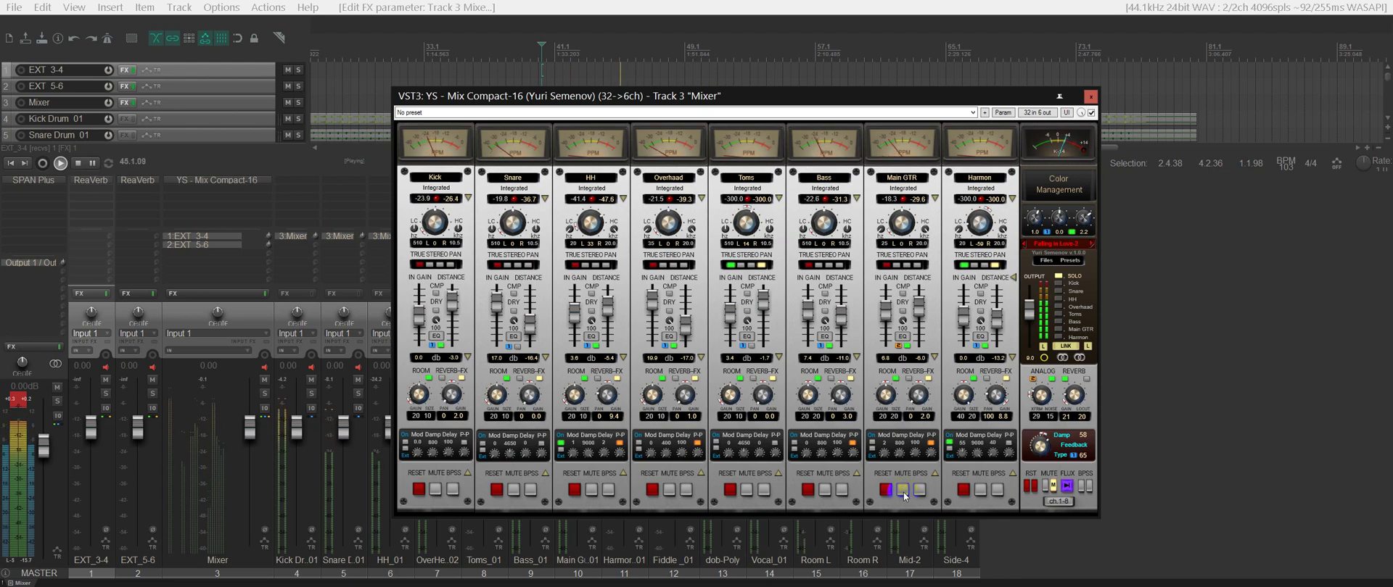
# - Display channels 9-16 and audition DOB Poly in solo, comparing the mix with the bus mutes on and off
pyautogui.click(1052, 504)
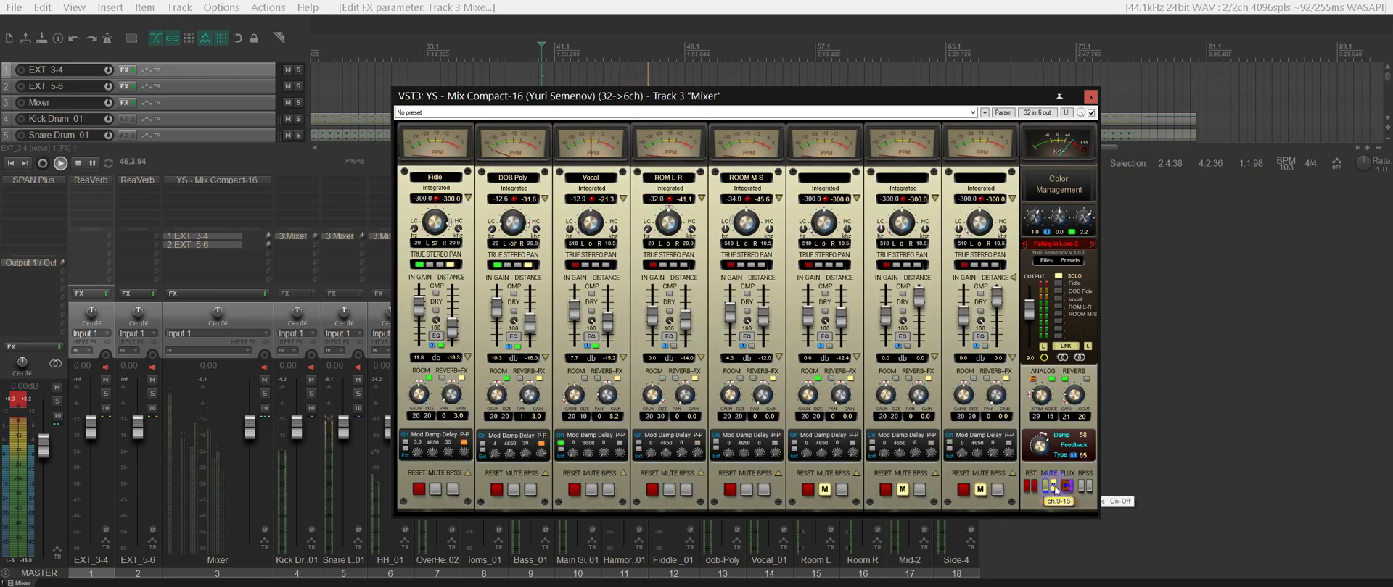
pyautogui.click(1054, 488)
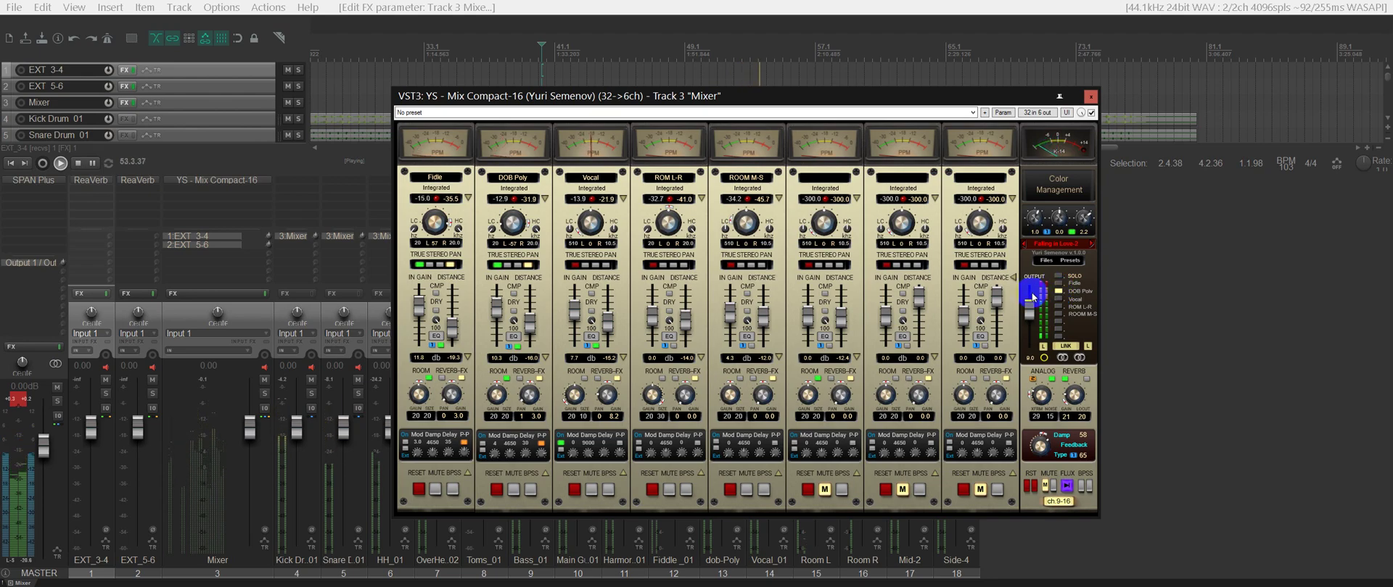
pyautogui.click(1049, 488)
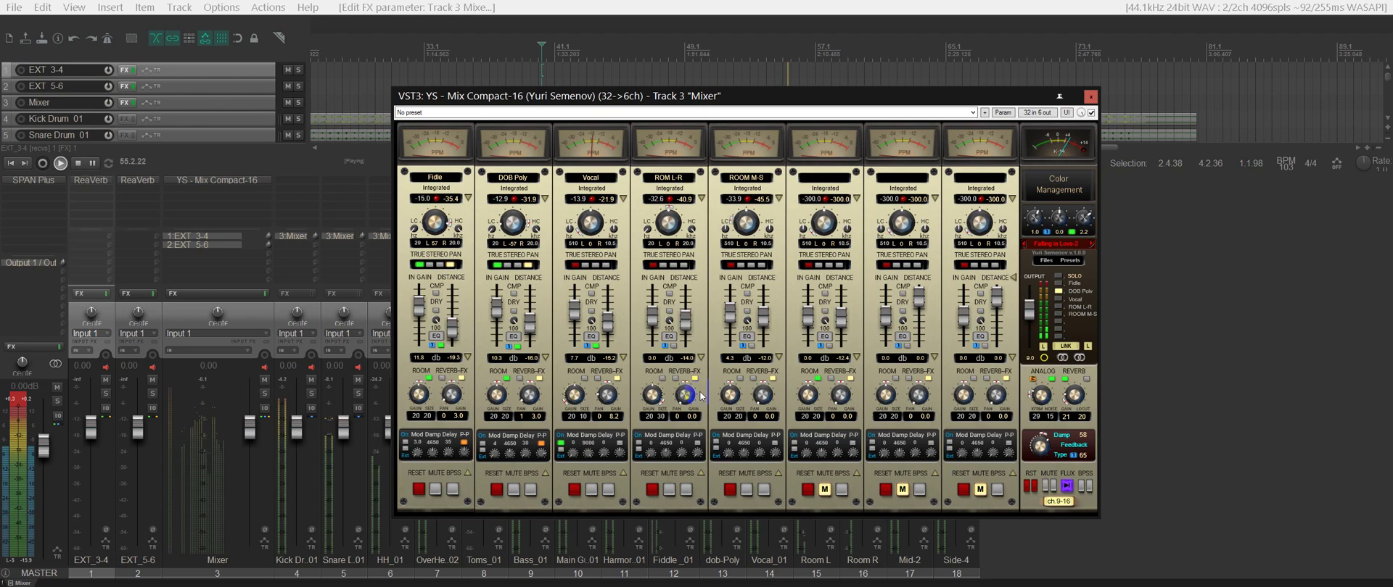
# - Clear the DOB Poly solo and, with the alternate distance fader mode on, lower the Vocal channel's distance fader to about -21.6
pyautogui.click(610, 276)
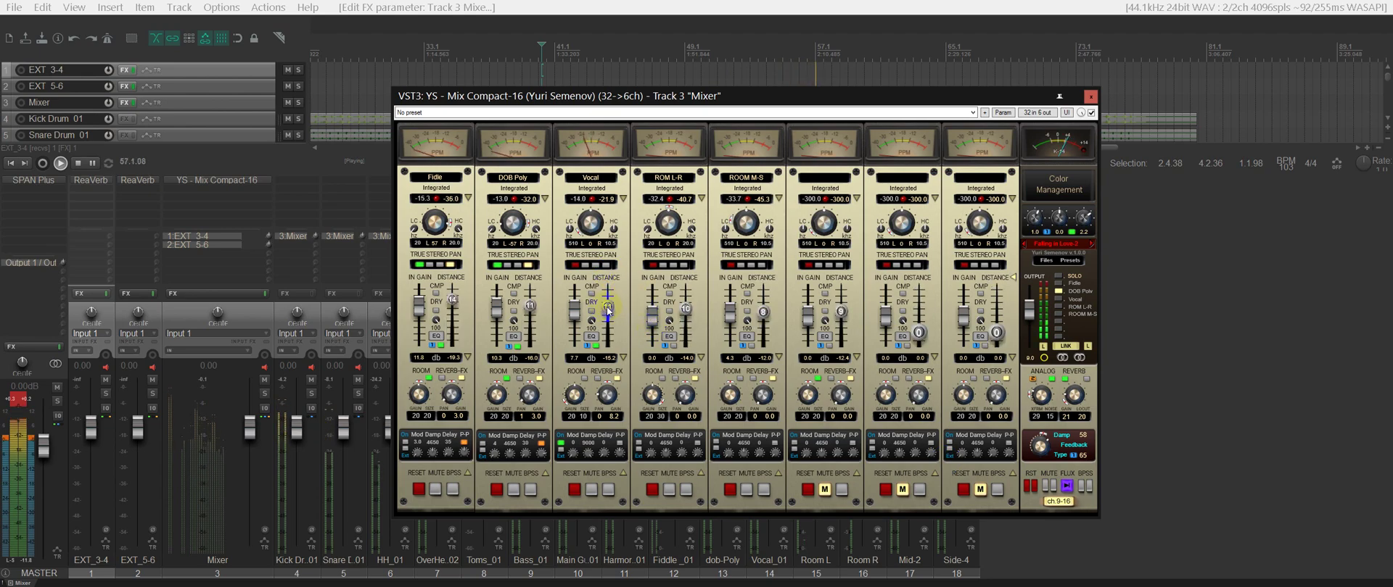
pyautogui.click(1062, 283)
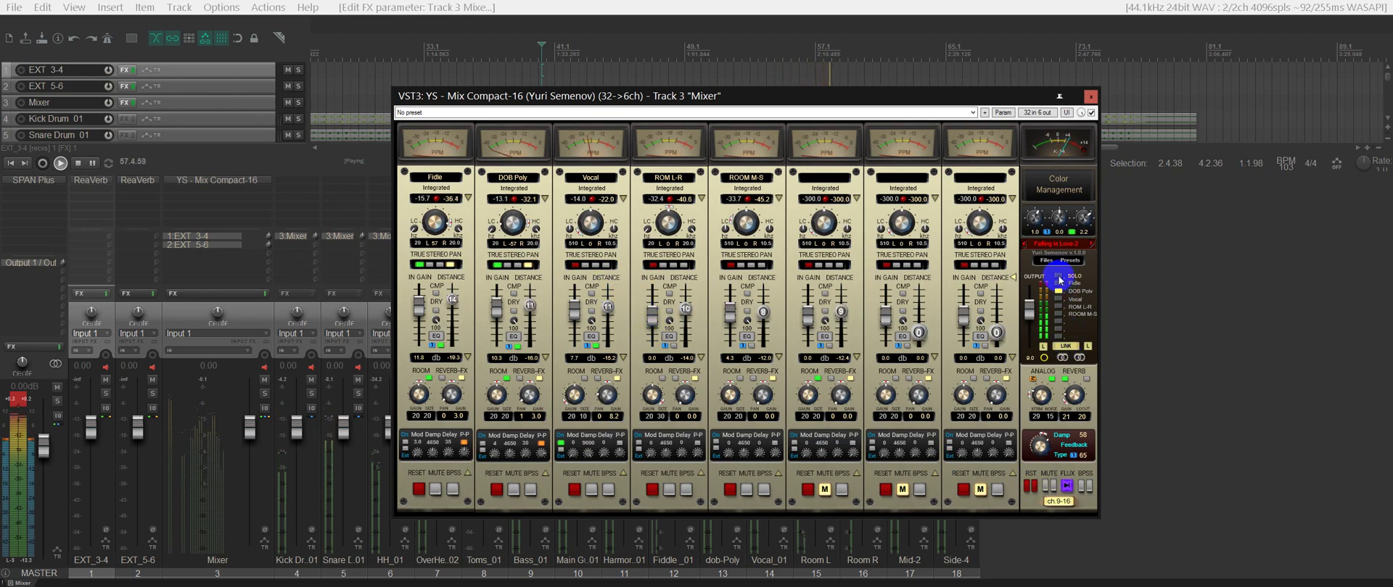
pyautogui.click(1058, 277)
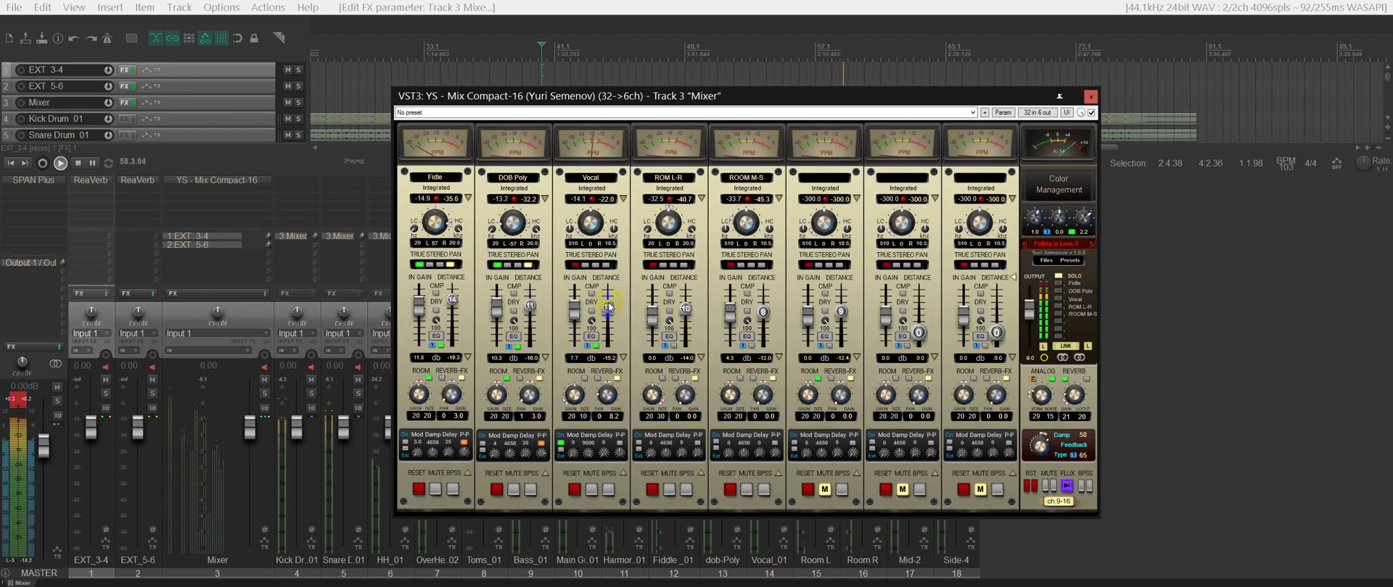
pyautogui.moveTo(610, 310); pyautogui.dragTo(612, 330)
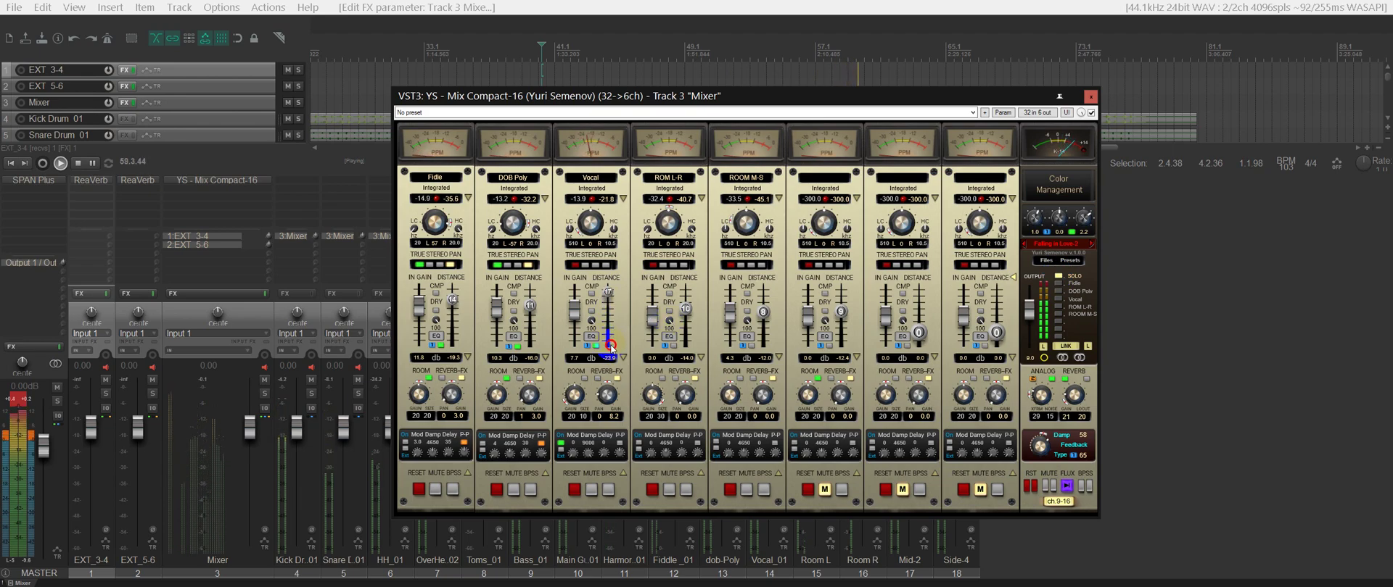
pyautogui.moveTo(607, 371); pyautogui.dragTo(608, 346)
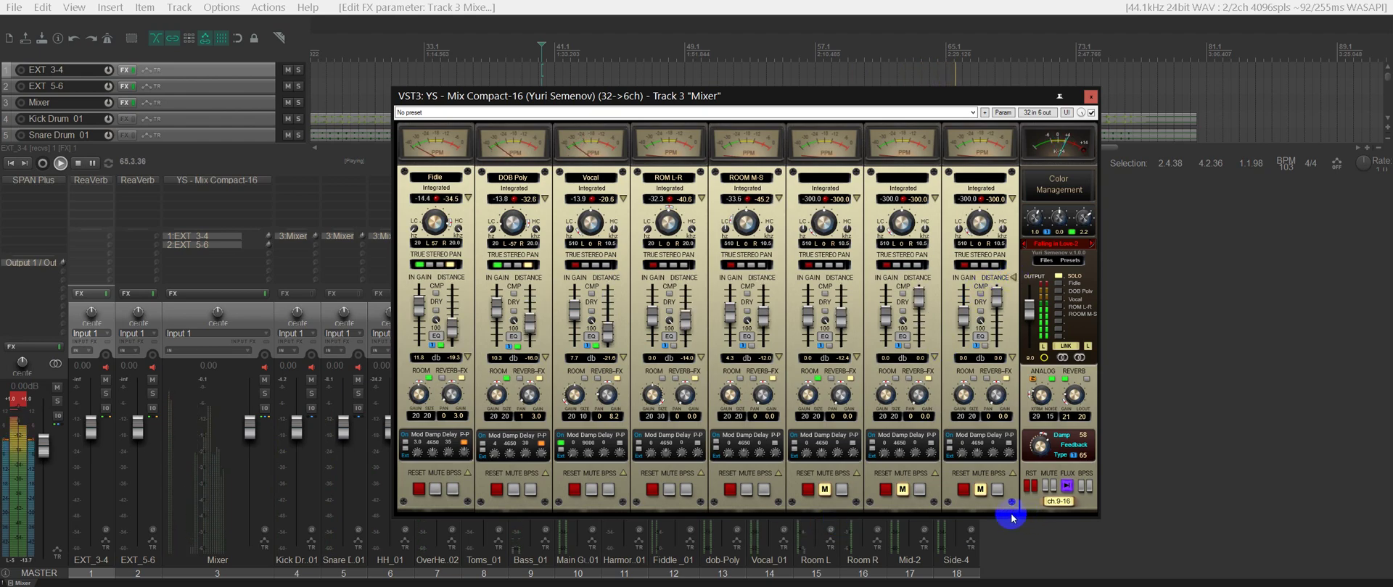
# - Solo the DOB Poly channel, turn on its reverb, and raise its Reverb-FX level to 26.0
pyautogui.click(1057, 289)
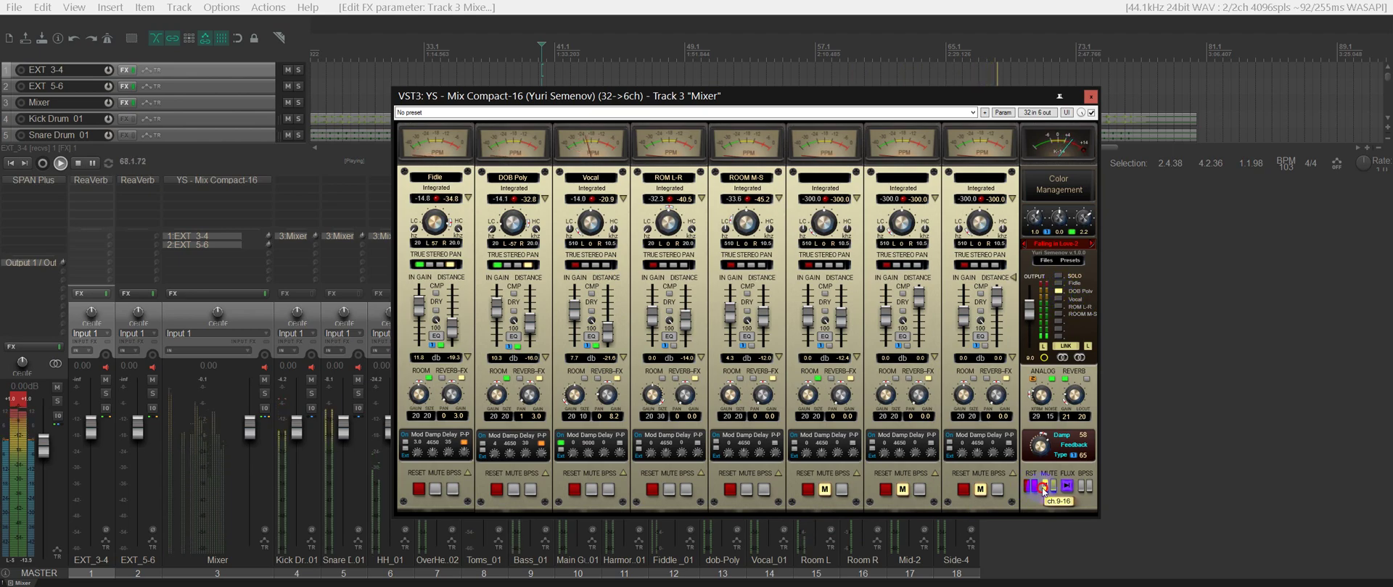
pyautogui.click(483, 443)
pyautogui.moveTo(526, 410); pyautogui.dragTo(529, 396)
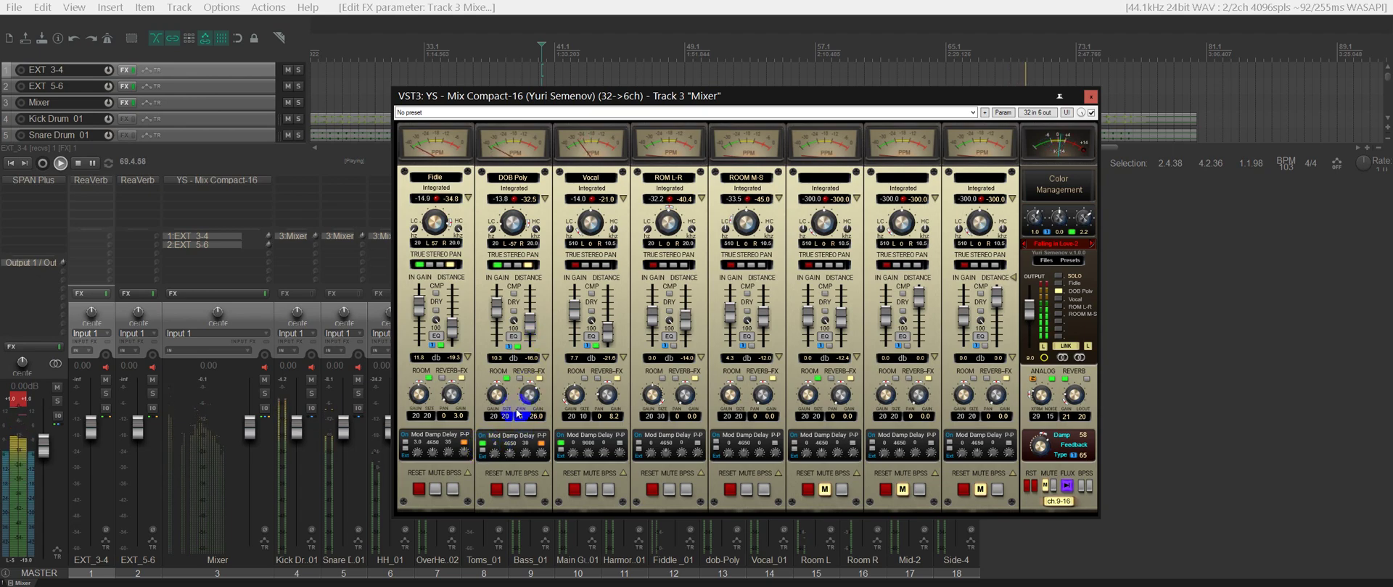
# - Adjust the DOB Poly channel's reverb delay and damp values
pyautogui.moveTo(525, 454); pyautogui.dragTo(530, 363)
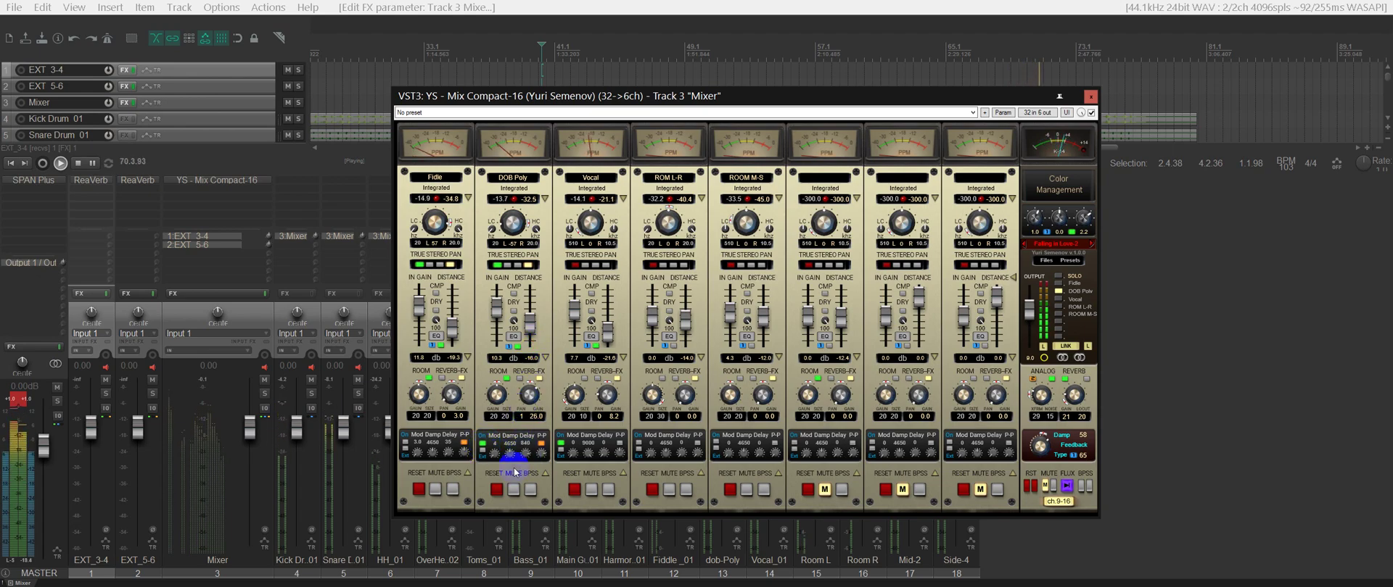
pyautogui.scroll(-5, 512, 455)
pyautogui.click(508, 490)
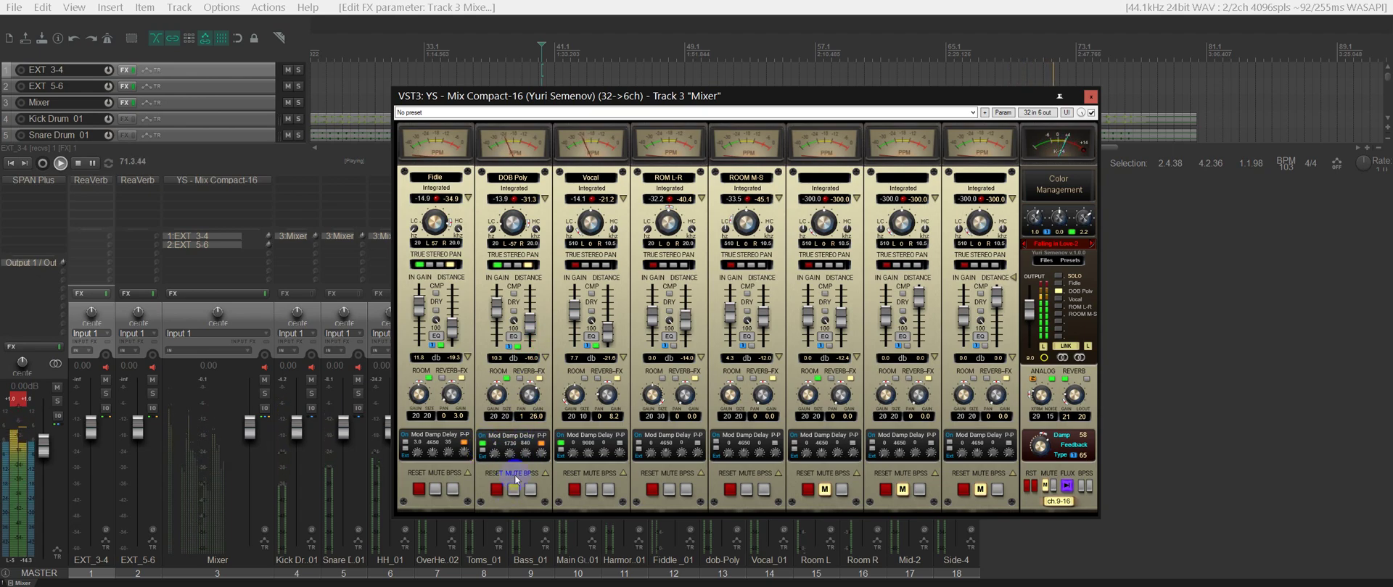
# - Toggle the On and Ext switches of the DOB Poly channel's FX section to compare the sound
pyautogui.scroll(-3, 524, 454)
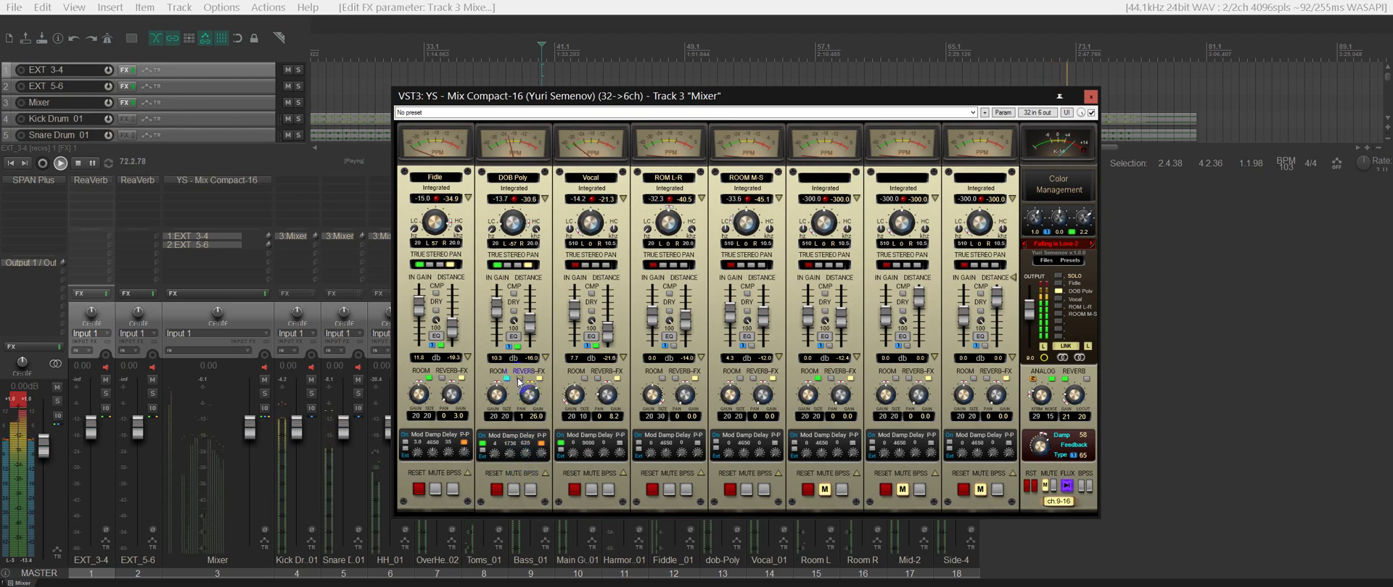
pyautogui.click(482, 450)
pyautogui.click(483, 444)
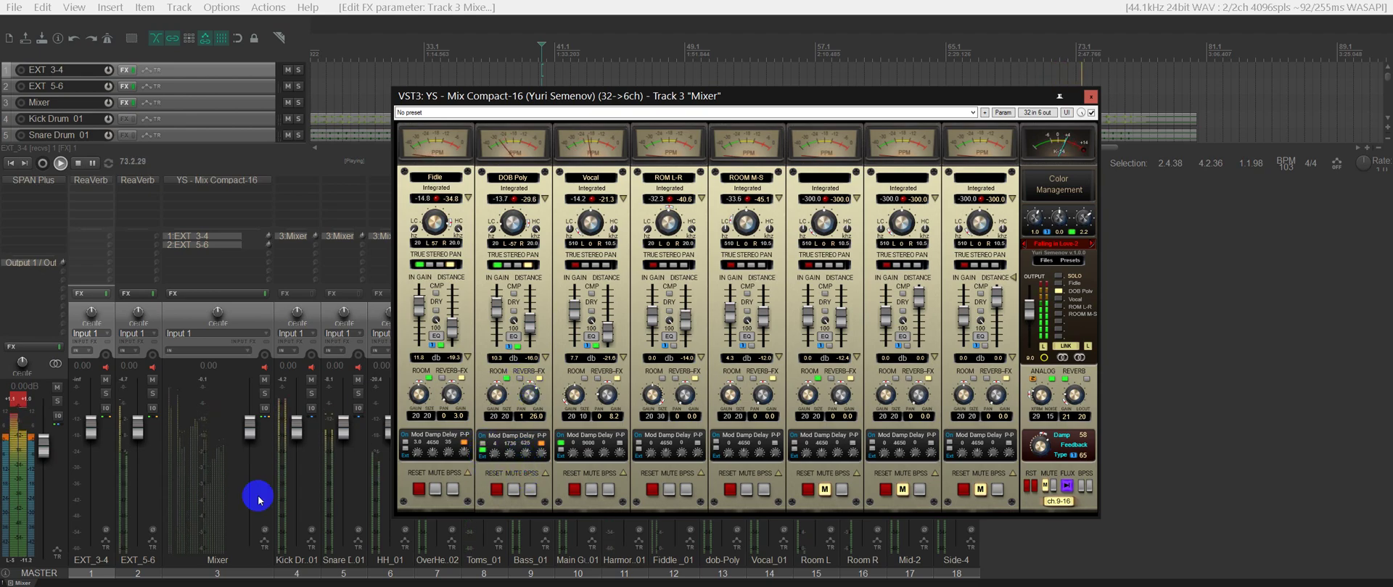
pyautogui.click(481, 442)
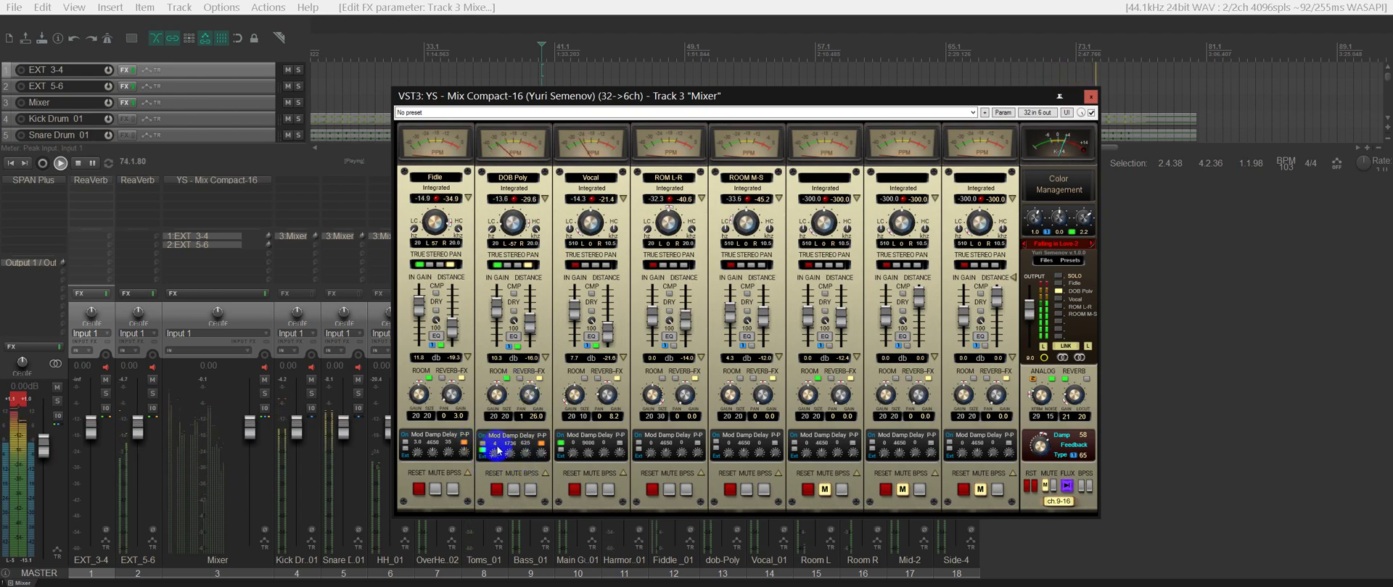
pyautogui.click(482, 450)
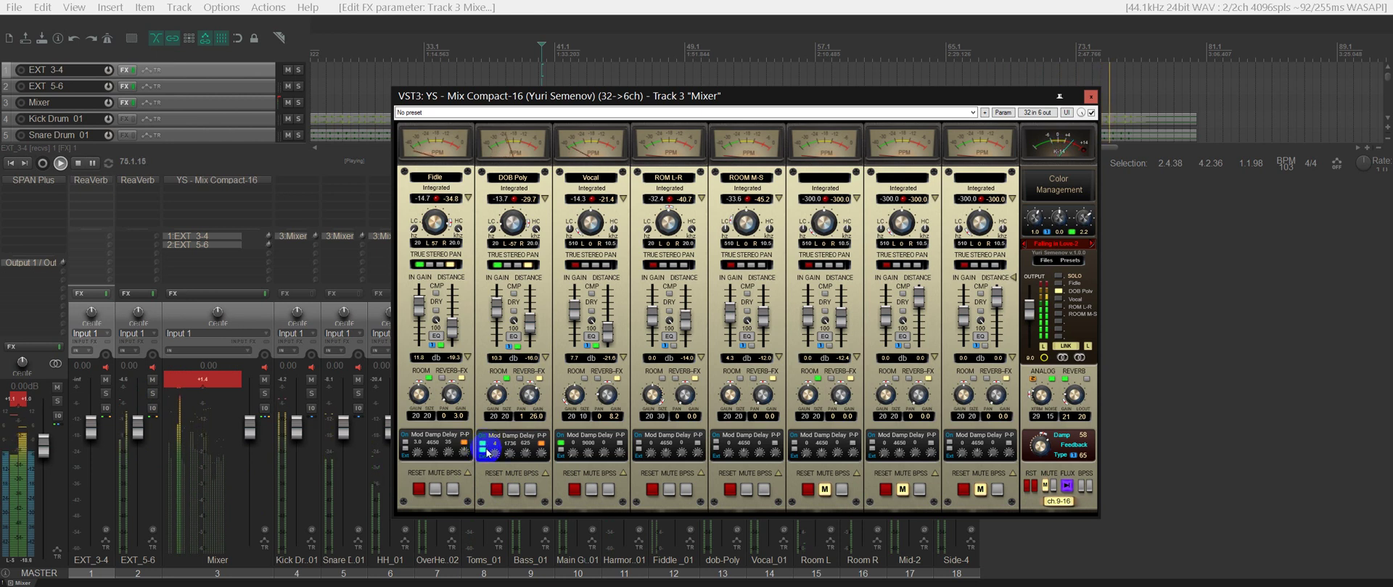
pyautogui.click(483, 443)
pyautogui.click(484, 447)
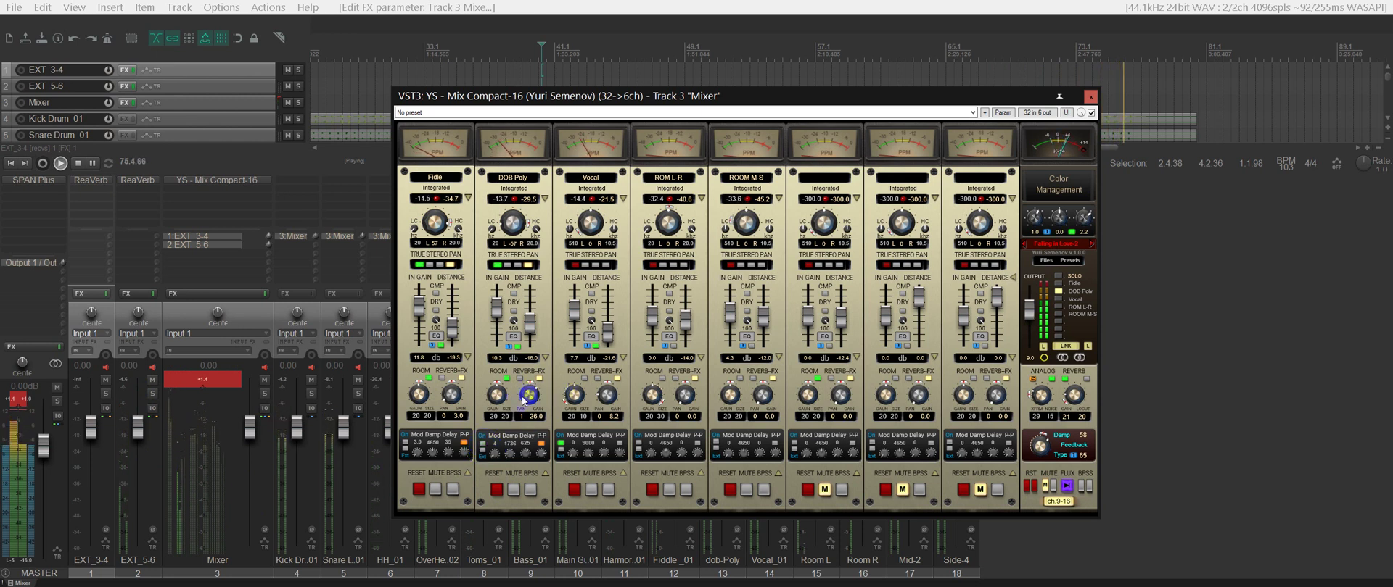
# - Raise the DOB Poly channel's reverb level to 28.0, adjust its delay, and switch its P-P option
pyautogui.click(522, 453)
pyautogui.moveTo(529, 396); pyautogui.dragTo(554, 312)
pyautogui.moveTo(524, 454); pyautogui.dragTo(534, 386)
pyautogui.click(538, 444)
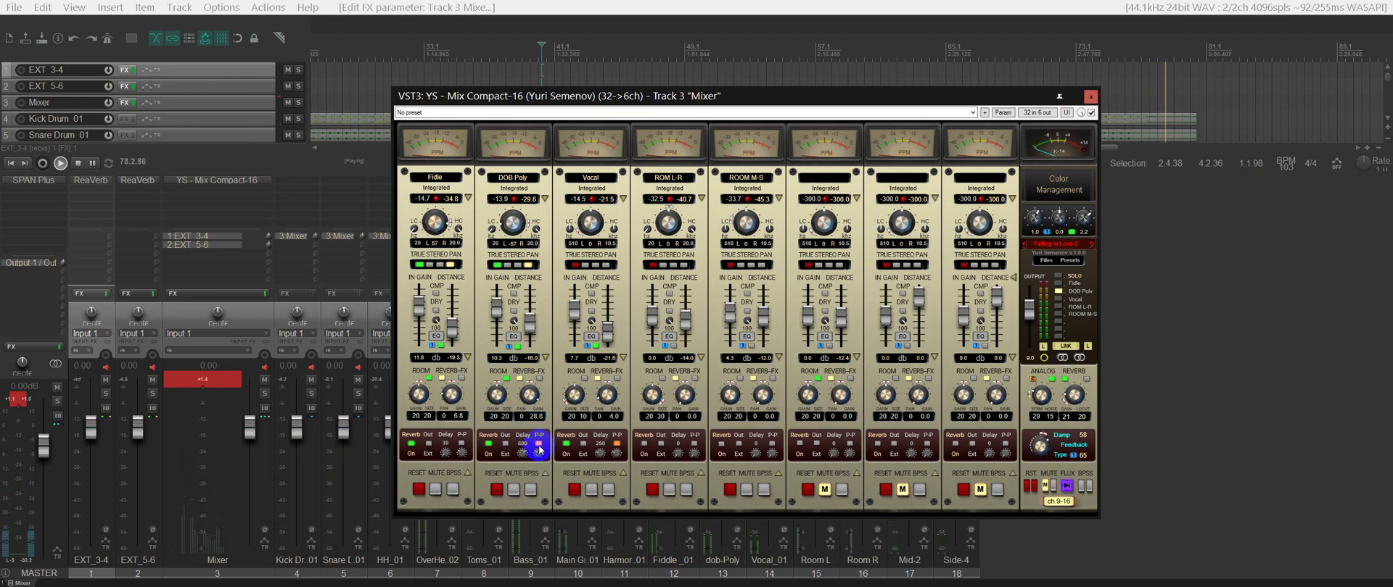
# - Display channels 1-8 in the mixer and stop playback
pyautogui.click(893, 455)
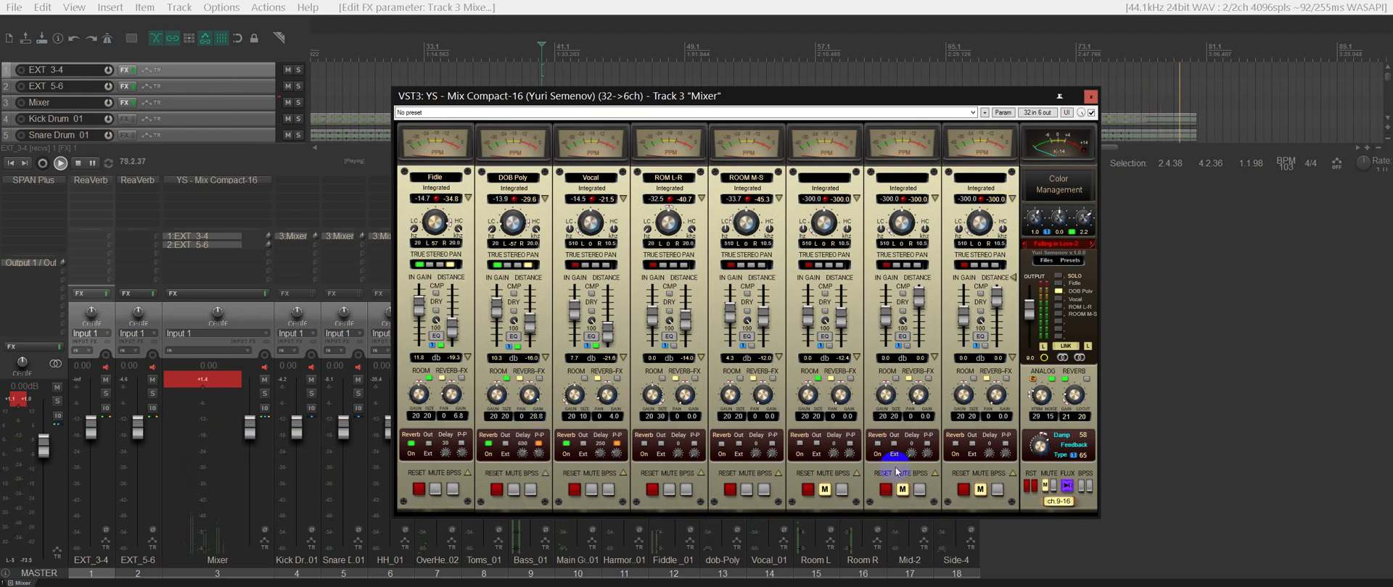
pyautogui.click(1059, 501)
pyautogui.press('space')
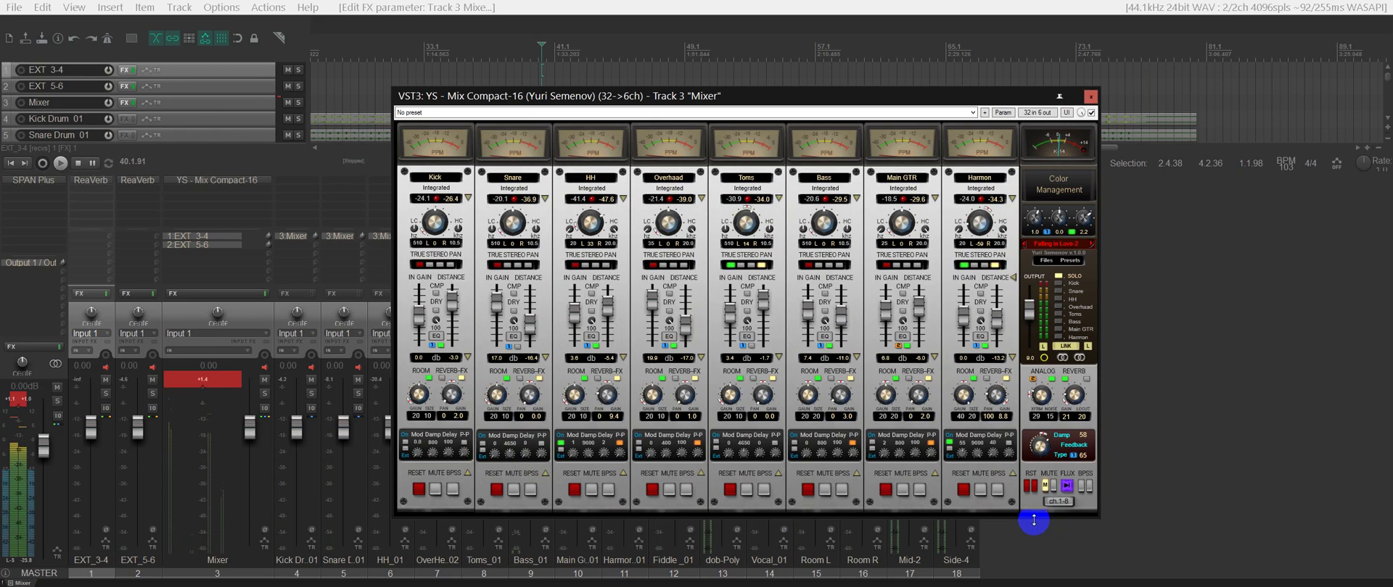